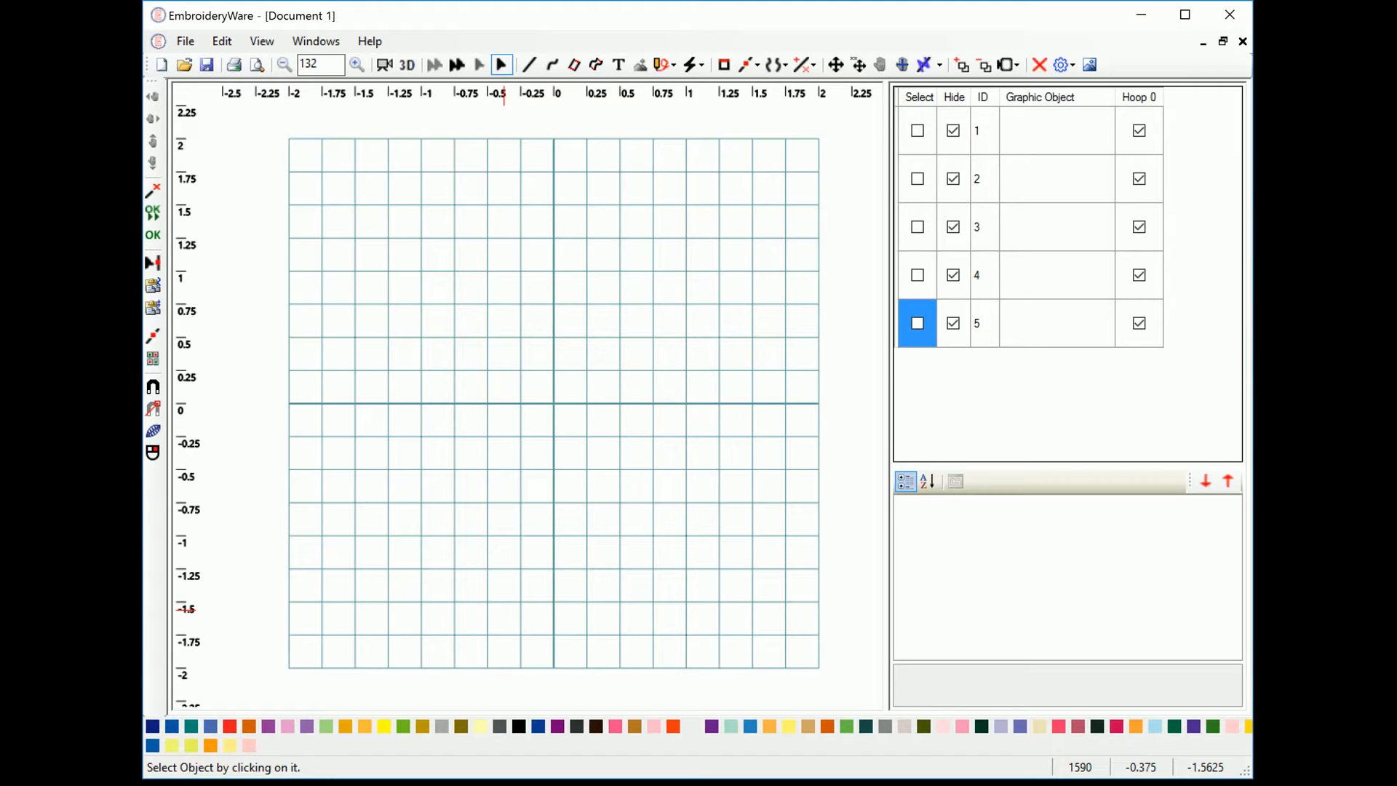
# Step: Draw a closed square outline with straight lines through the grid corners at ±1.75 and finish the drawing
pyautogui.click(529, 65)
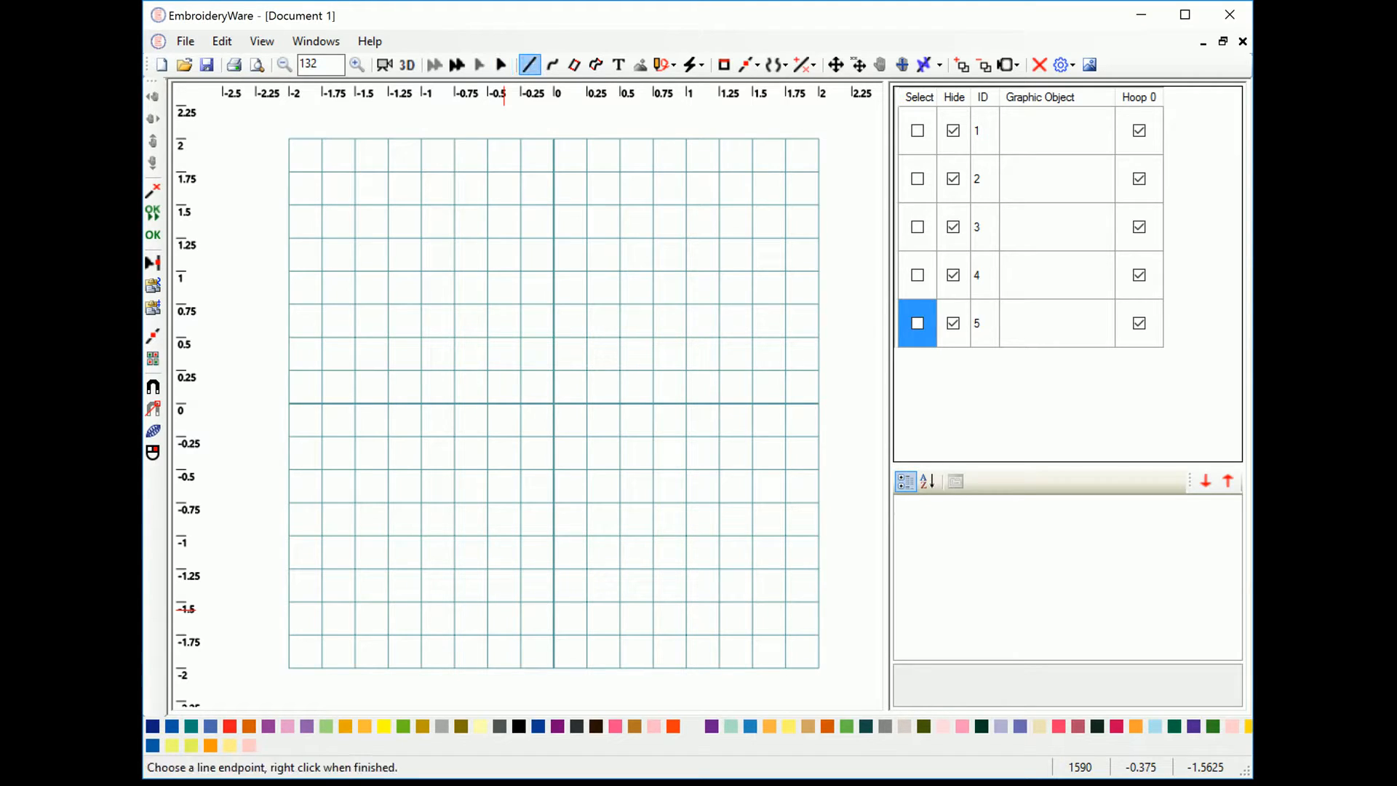
pyautogui.click(322, 172)
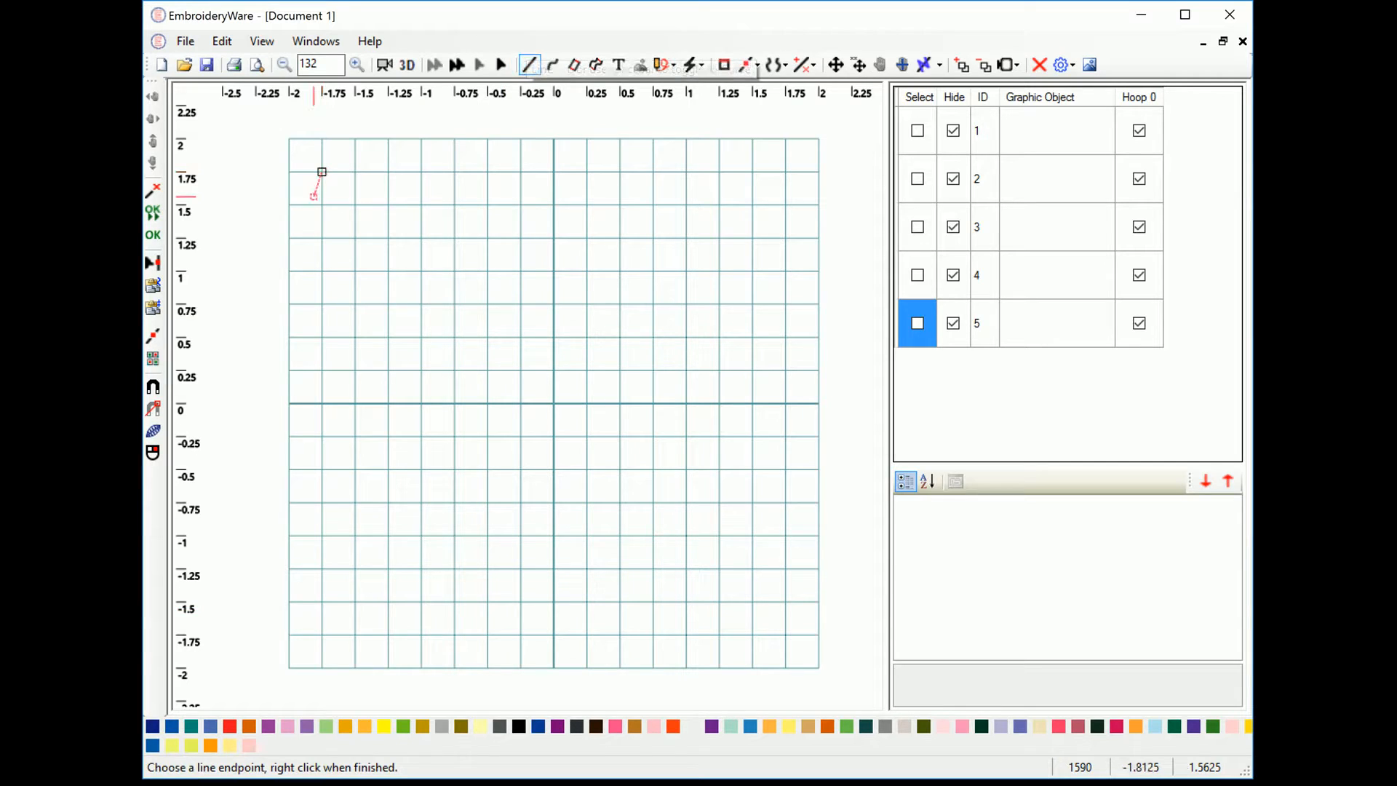
pyautogui.click(322, 635)
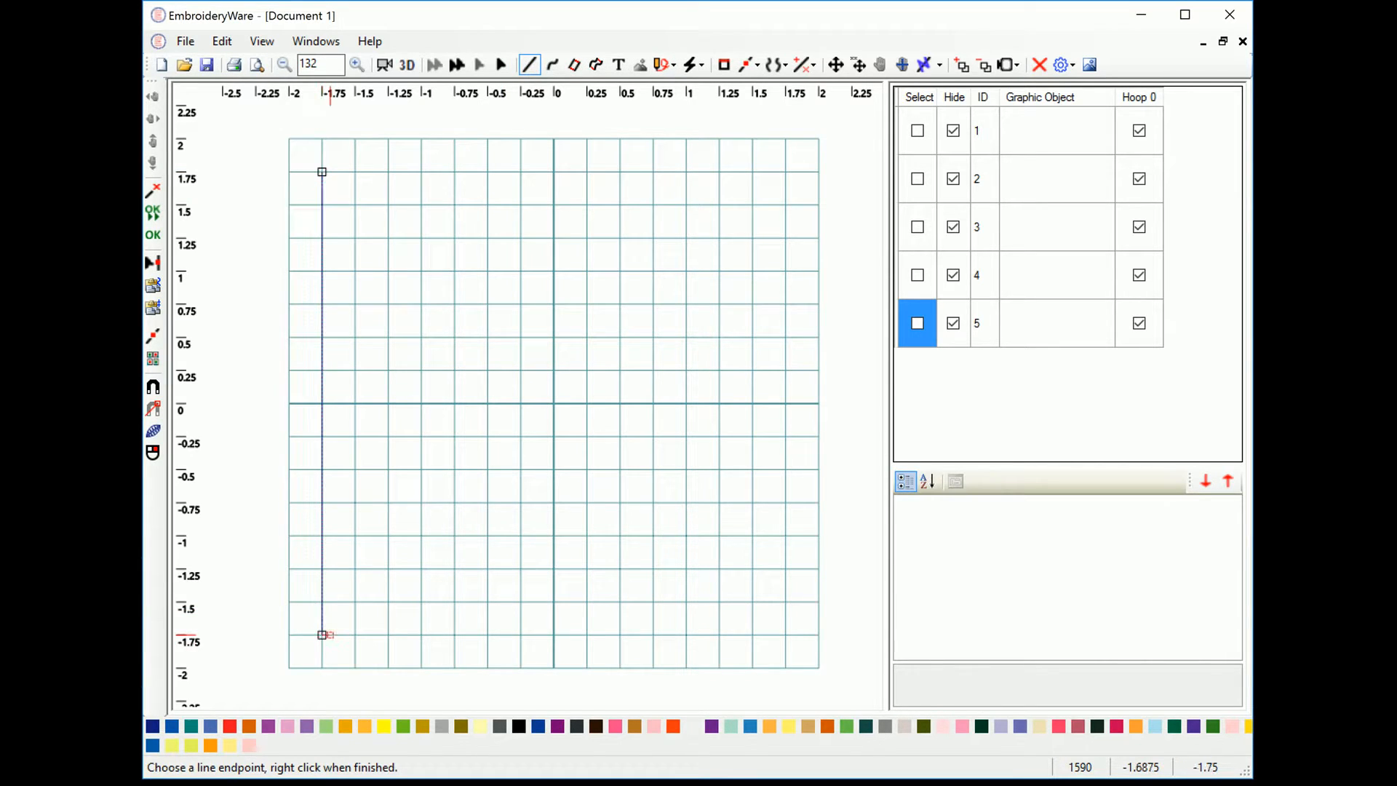
pyautogui.click(786, 635)
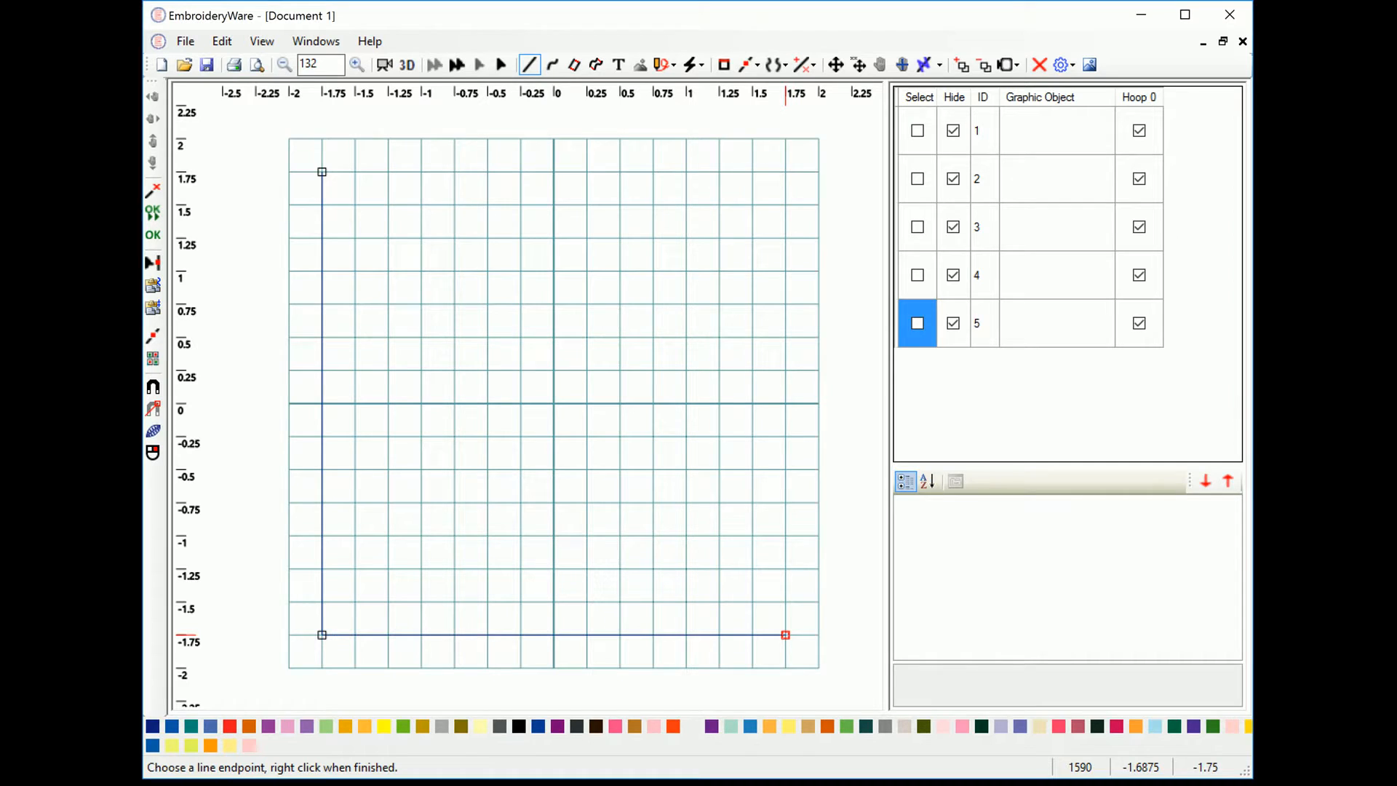
pyautogui.click(786, 173)
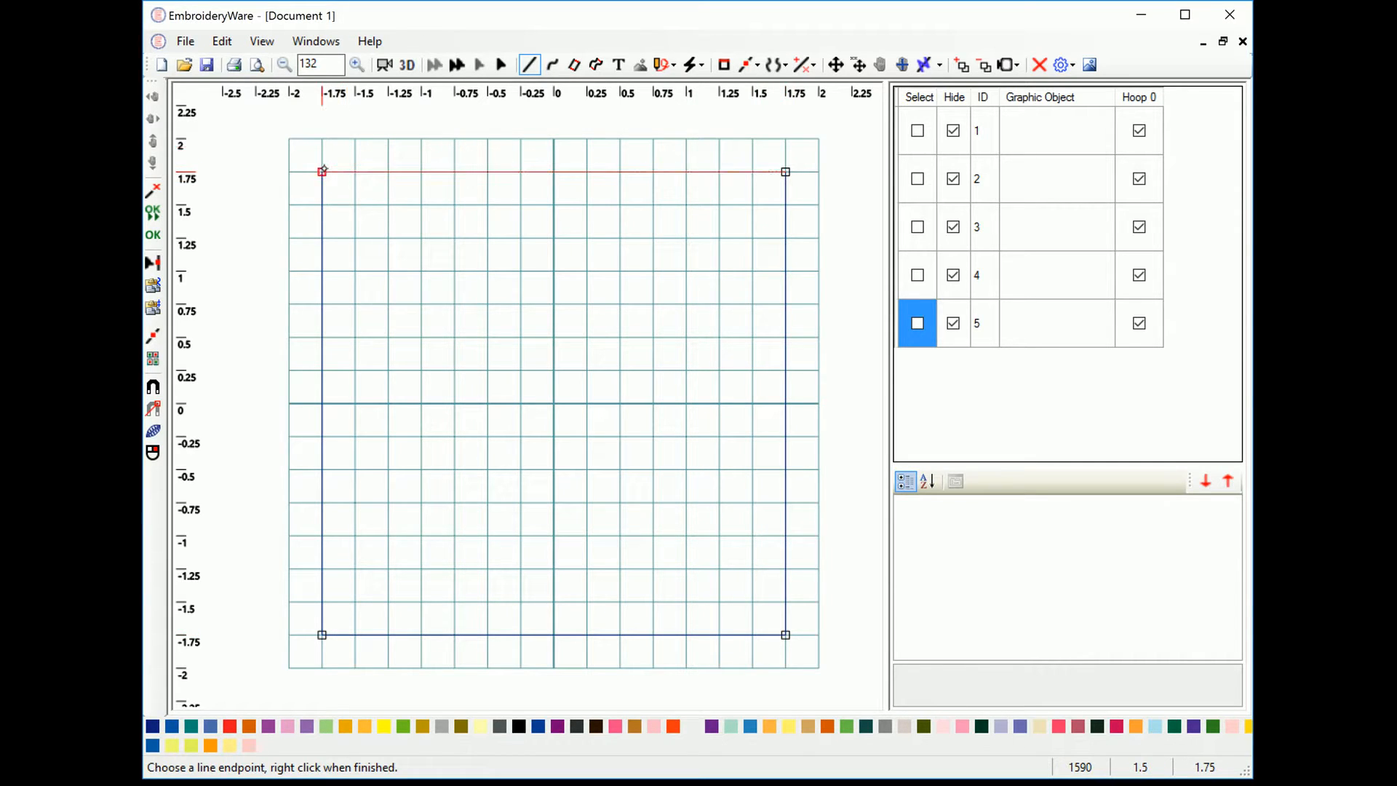
pyautogui.click(323, 172)
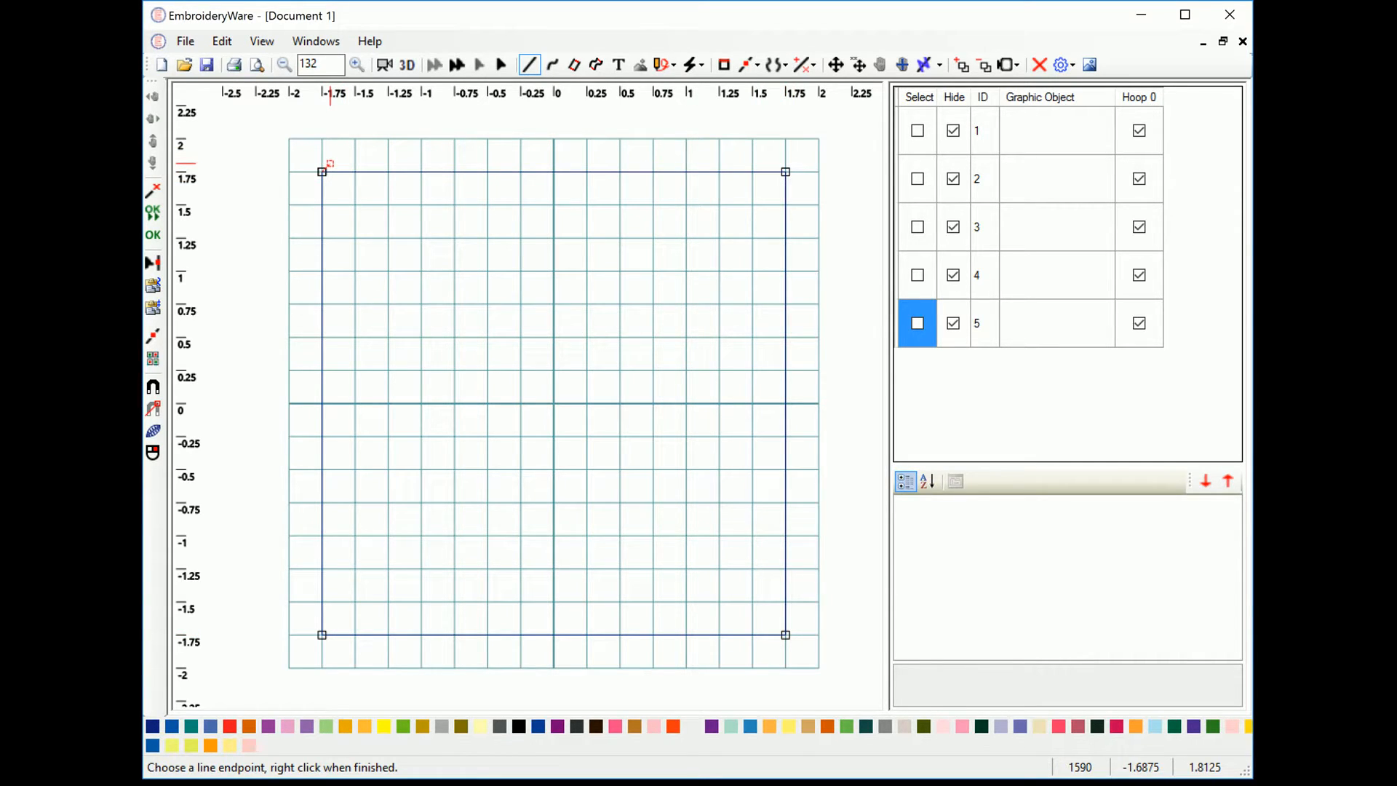
pyautogui.click(153, 234)
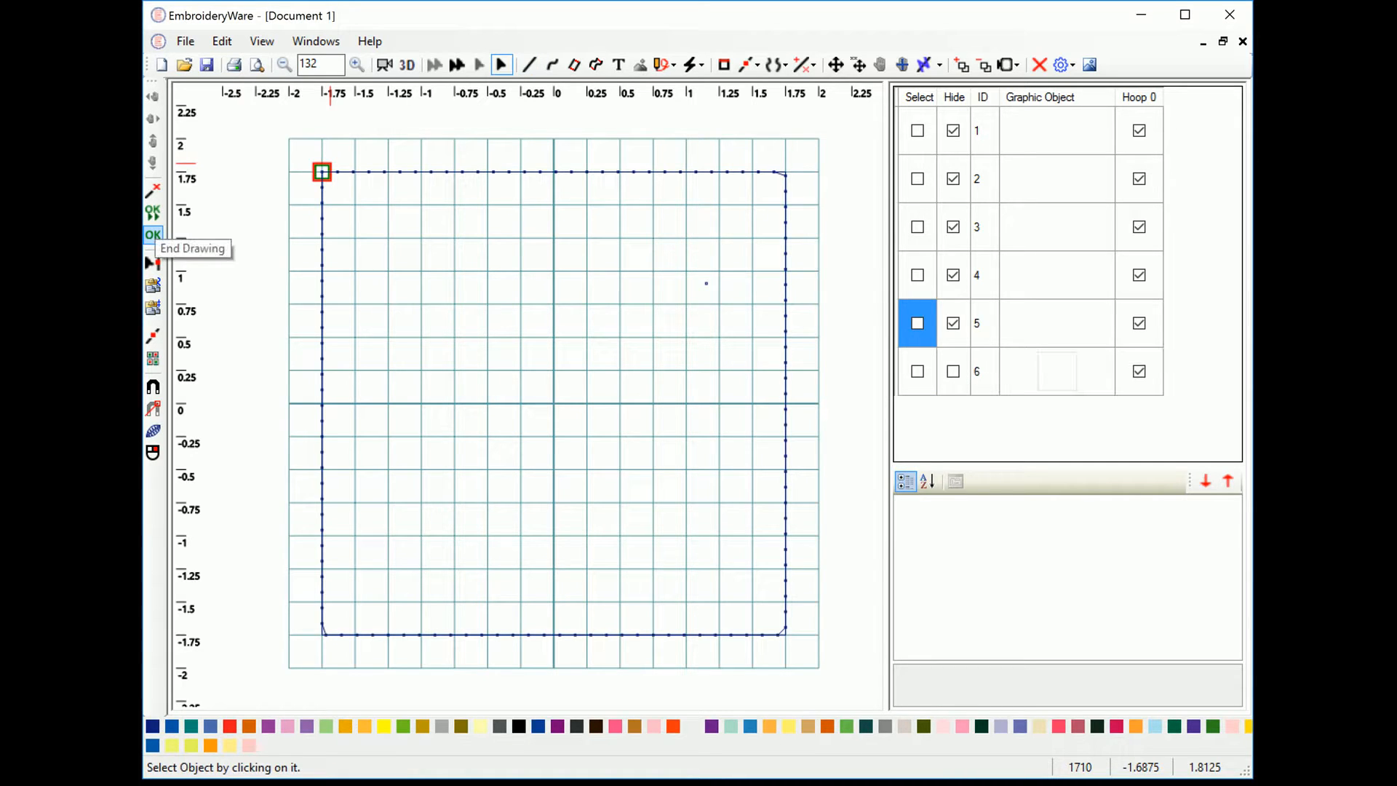
# Step: Select the square outline, object 6, and set its stitch type to Fill
pyautogui.click(918, 372)
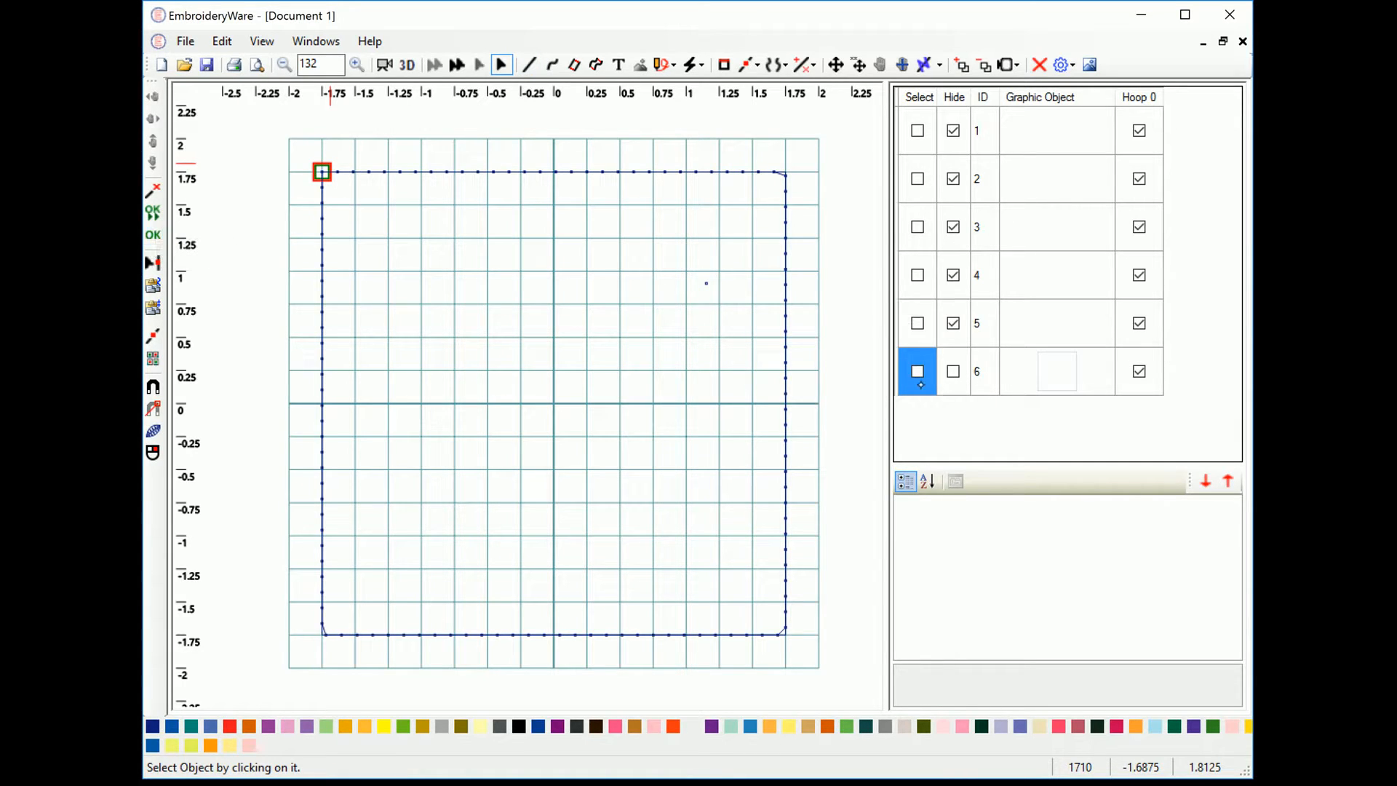
pyautogui.click(918, 372)
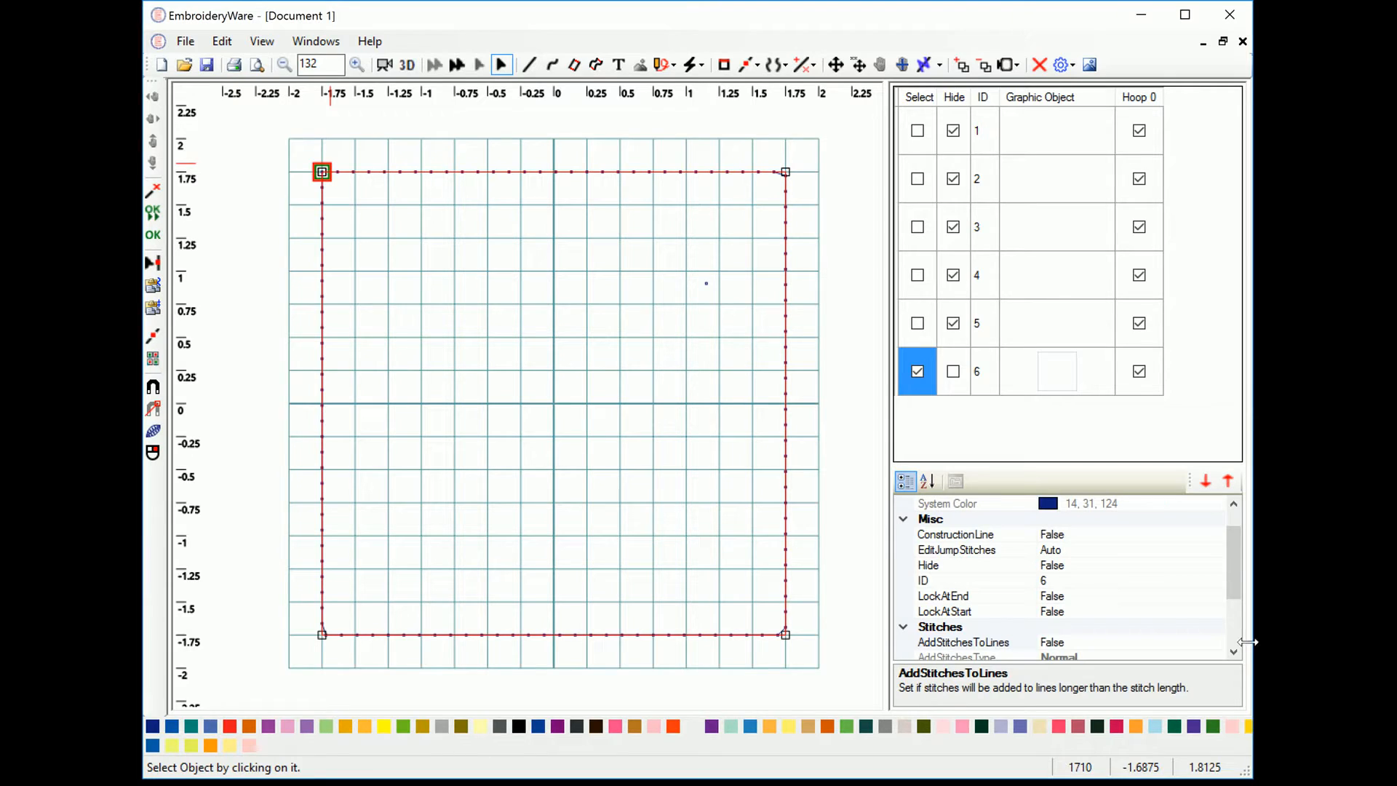
pyautogui.click(1237, 641)
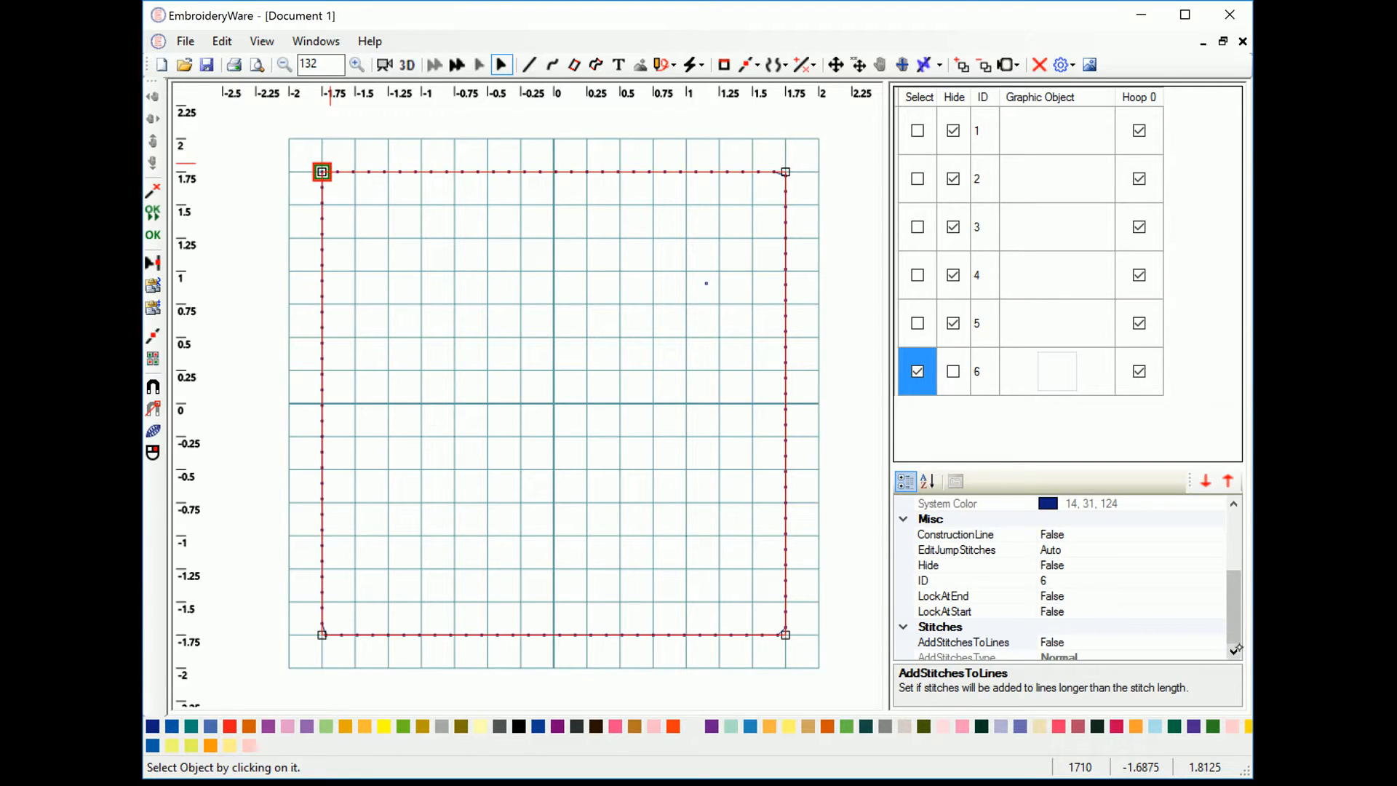
pyautogui.scroll(-2, 1060, 580)
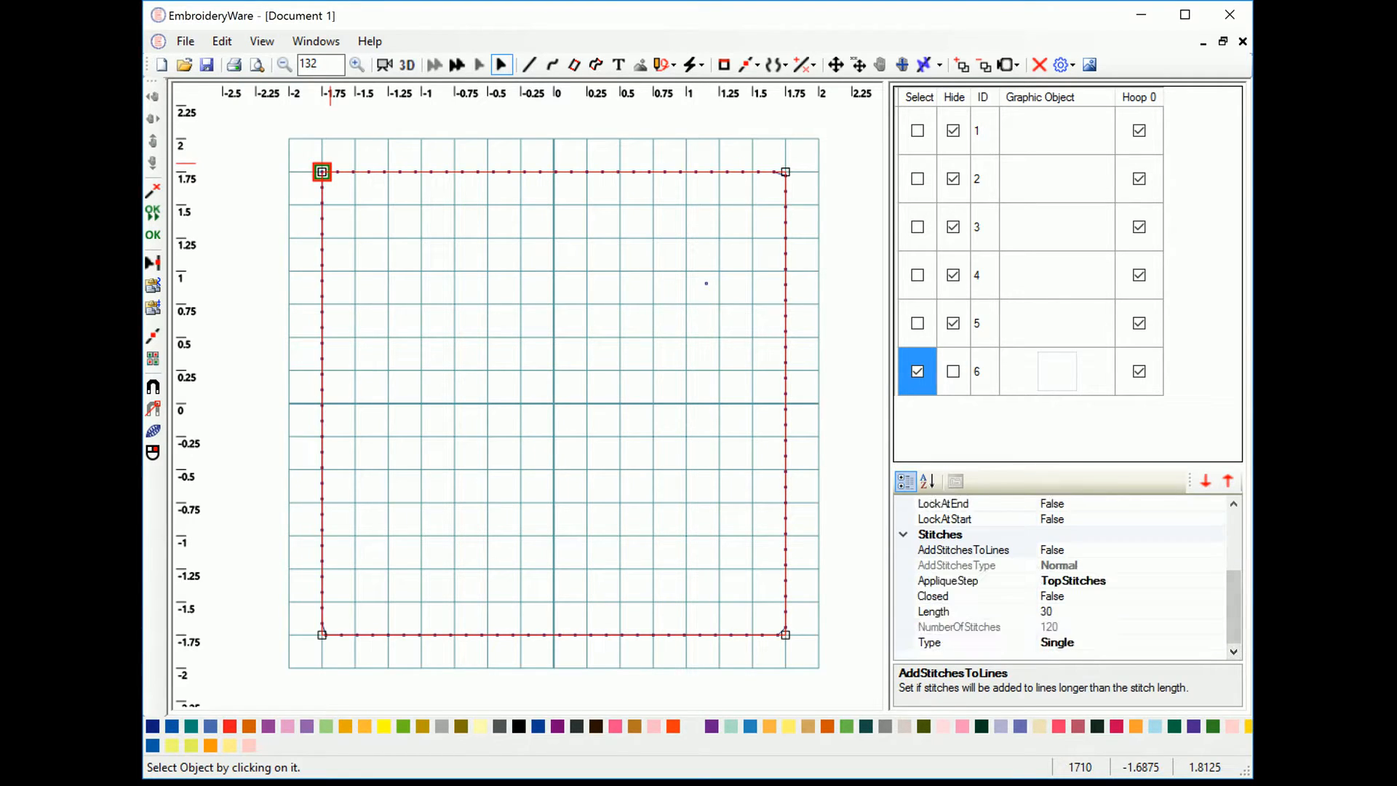
pyautogui.click(1217, 642)
pyautogui.click(1217, 642)
pyautogui.click(1217, 641)
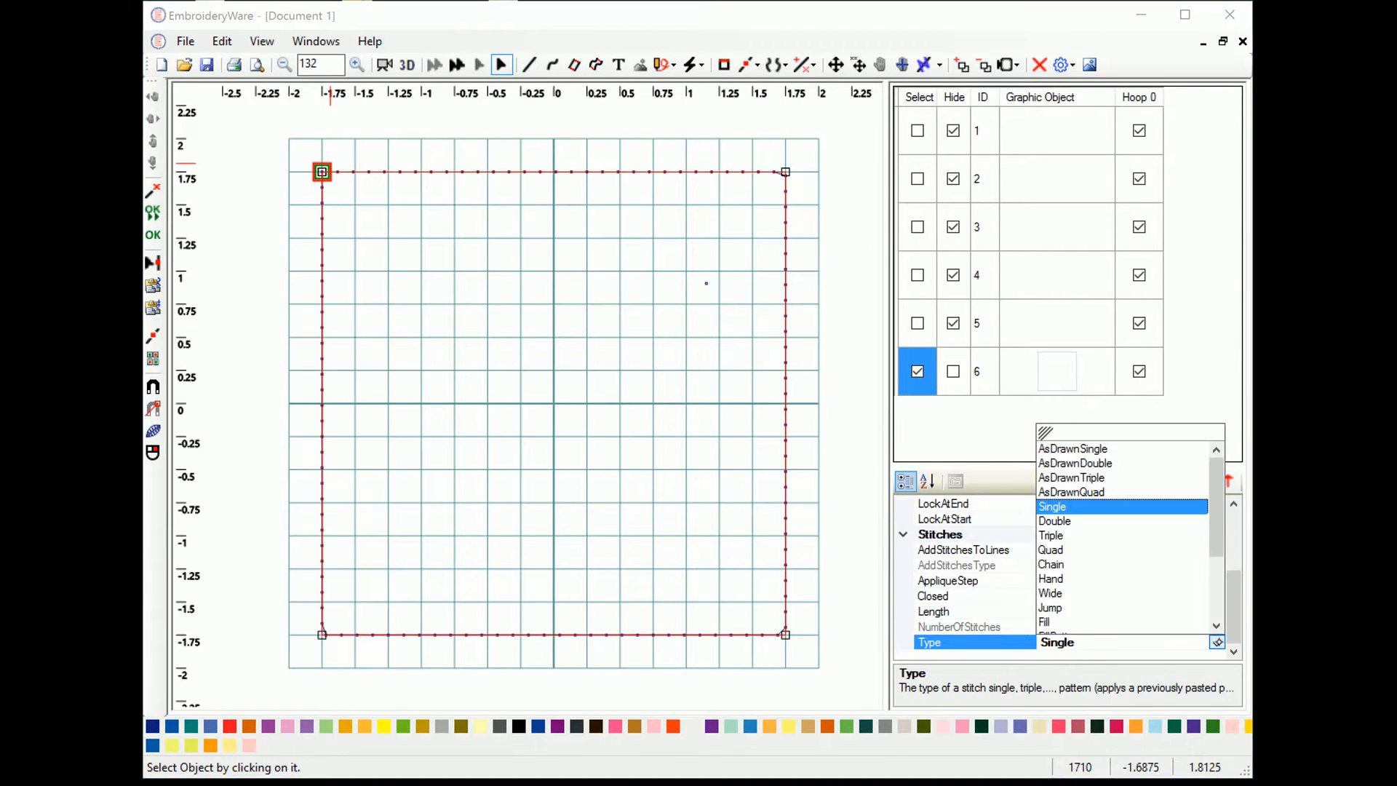
pyautogui.scroll(-4, 1217, 619)
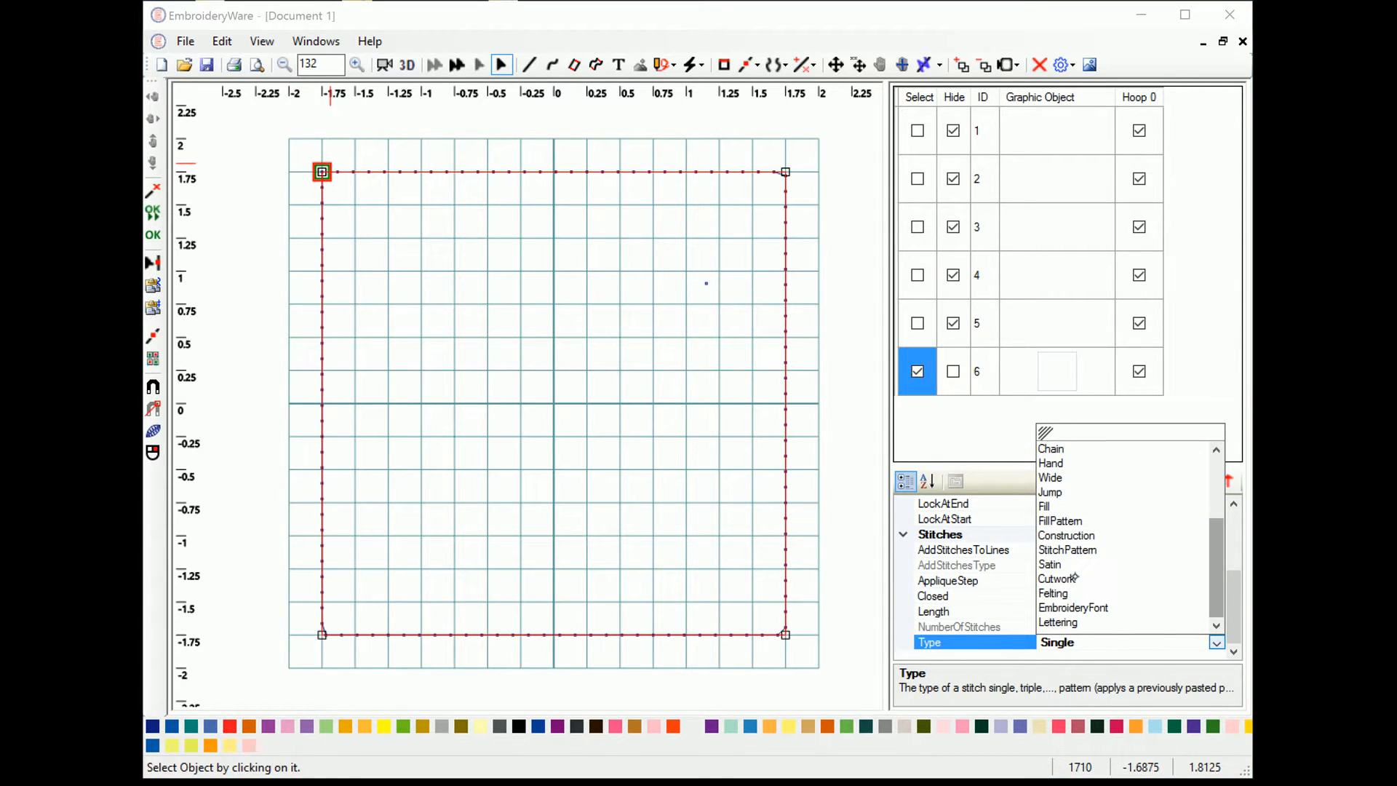
pyautogui.click(1049, 506)
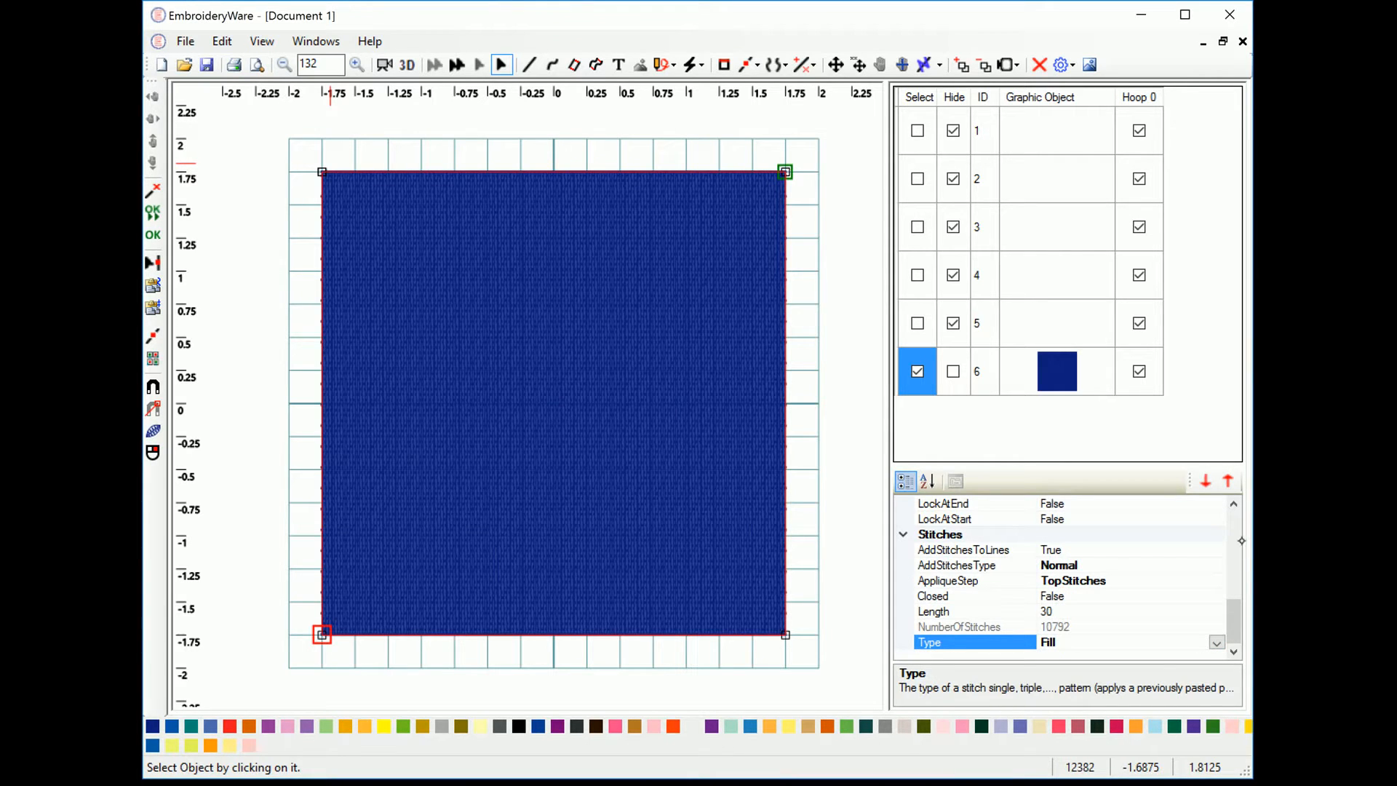
# Step: Set the square's fill line spacing to 10
pyautogui.scroll(3, 1237, 538)
pyautogui.scroll(3, 1234, 523)
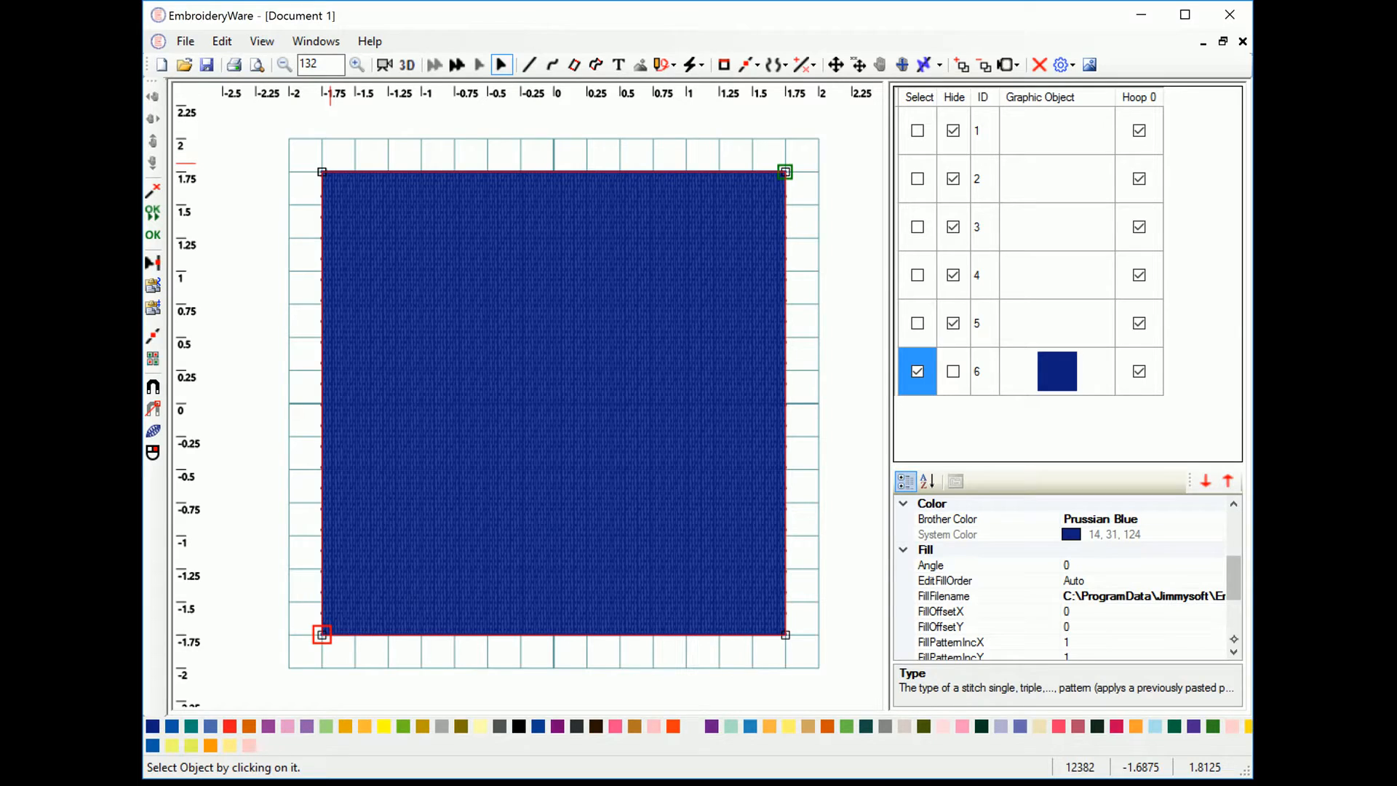
pyautogui.scroll(-3, 1235, 643)
pyautogui.click(1082, 547)
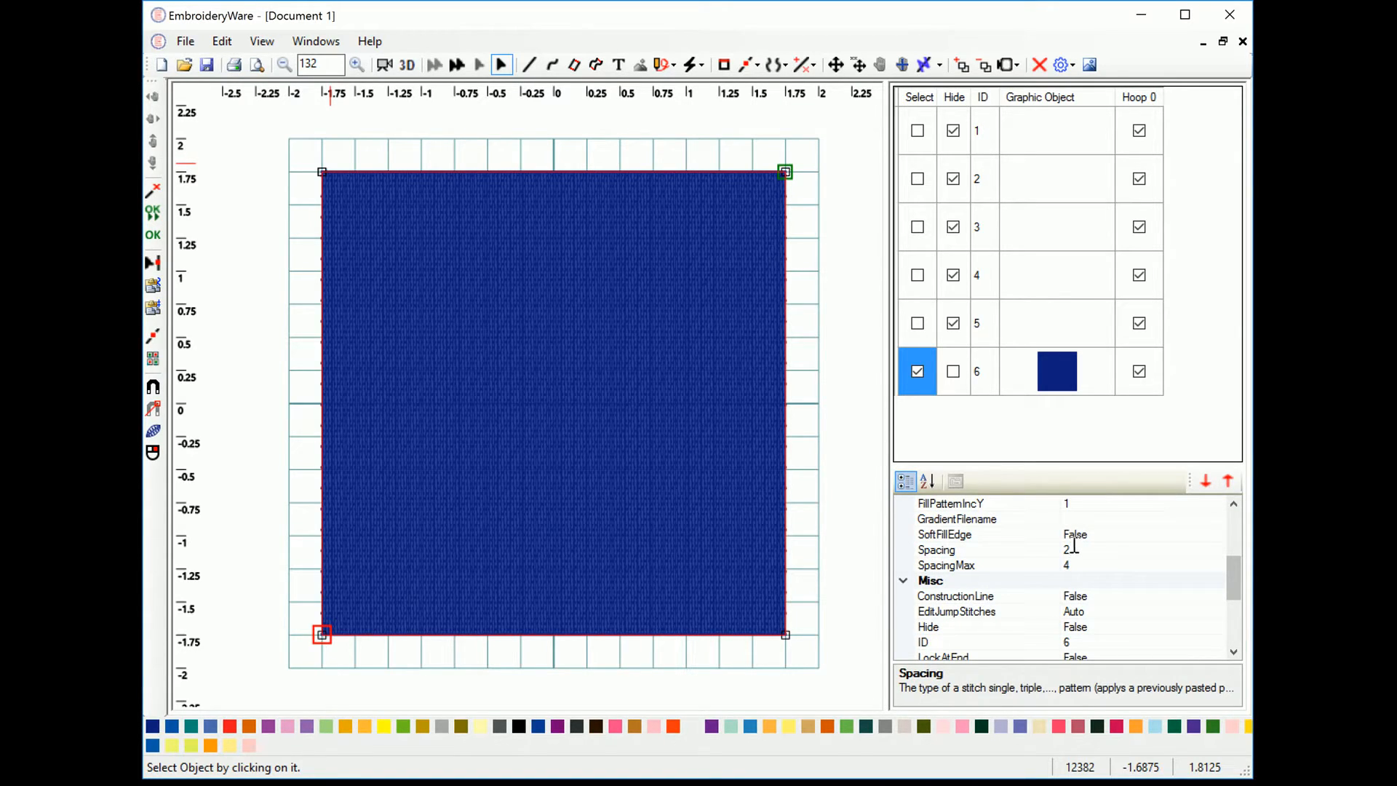
pyautogui.click(1082, 548)
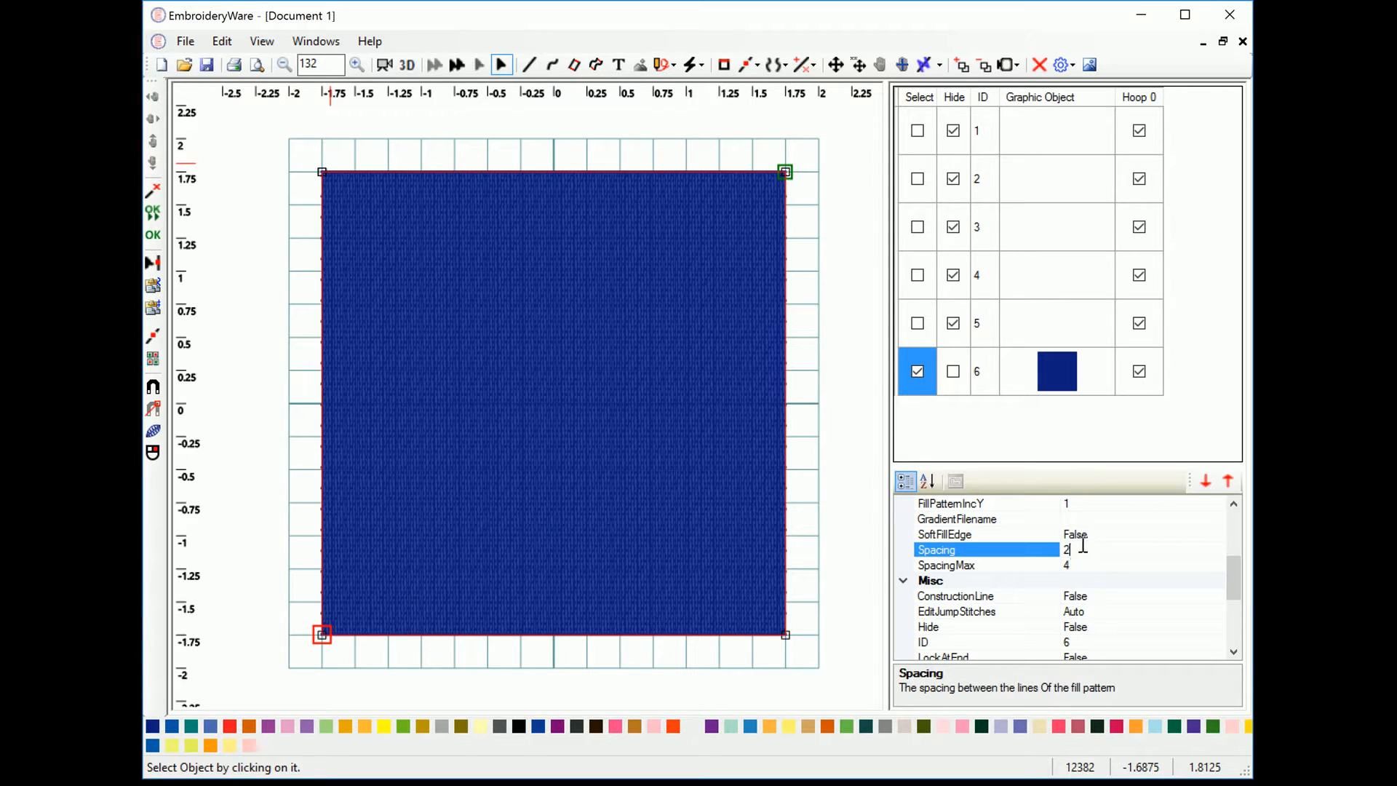
pyautogui.press('BackSpace')
pyautogui.write('10')
pyautogui.press('Return')
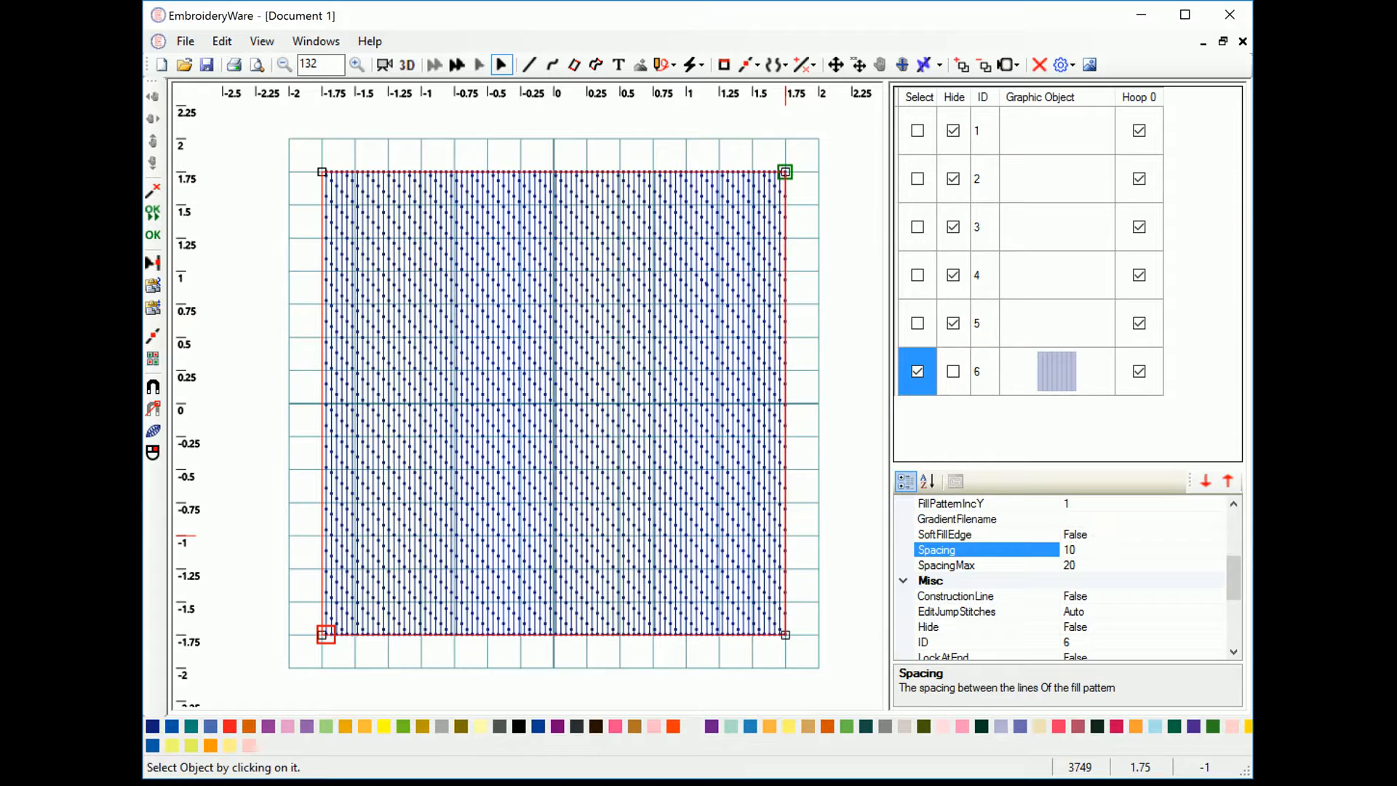
# Step: Clear the repeating pattern file from the square's fill settings, leaving the fill filename empty
pyautogui.click(1235, 524)
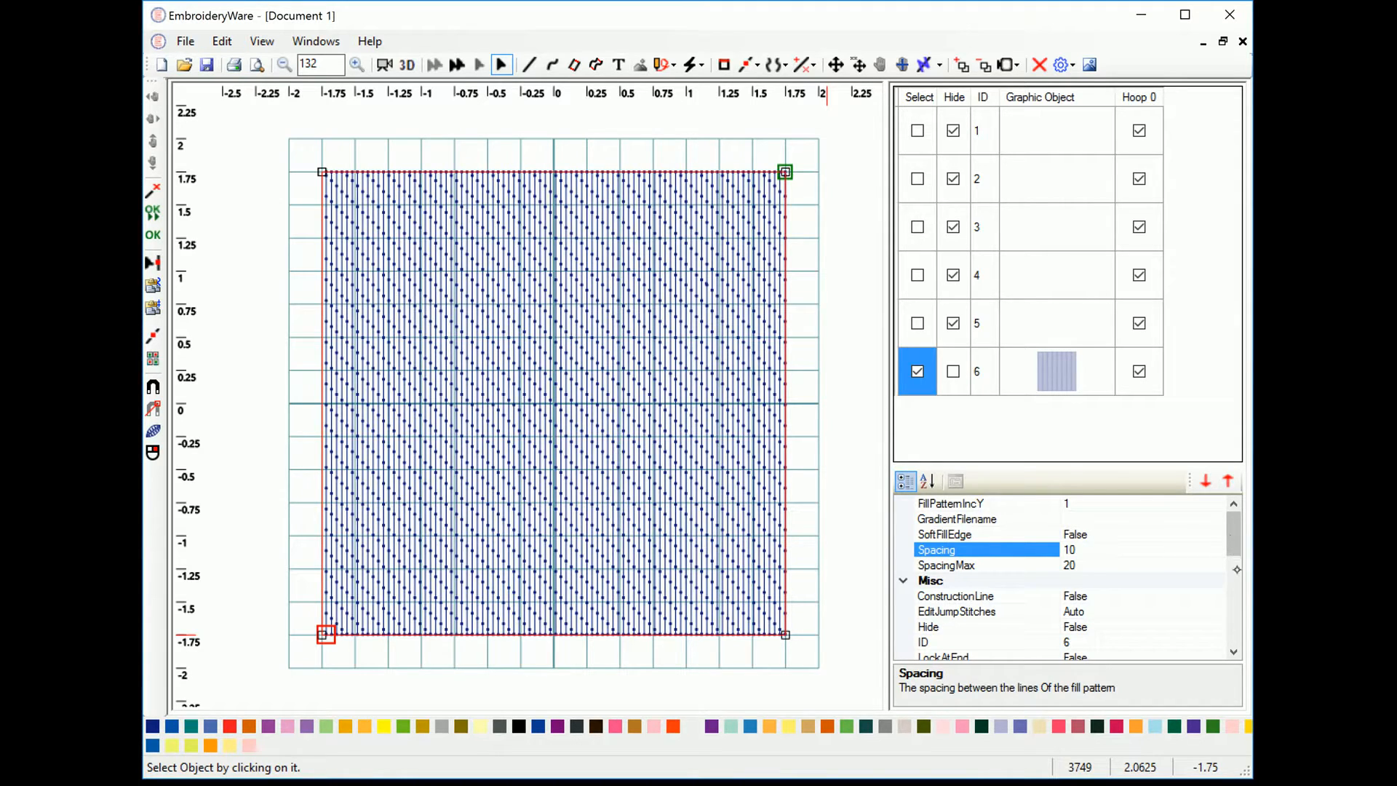
pyautogui.scroll(4, 1237, 523)
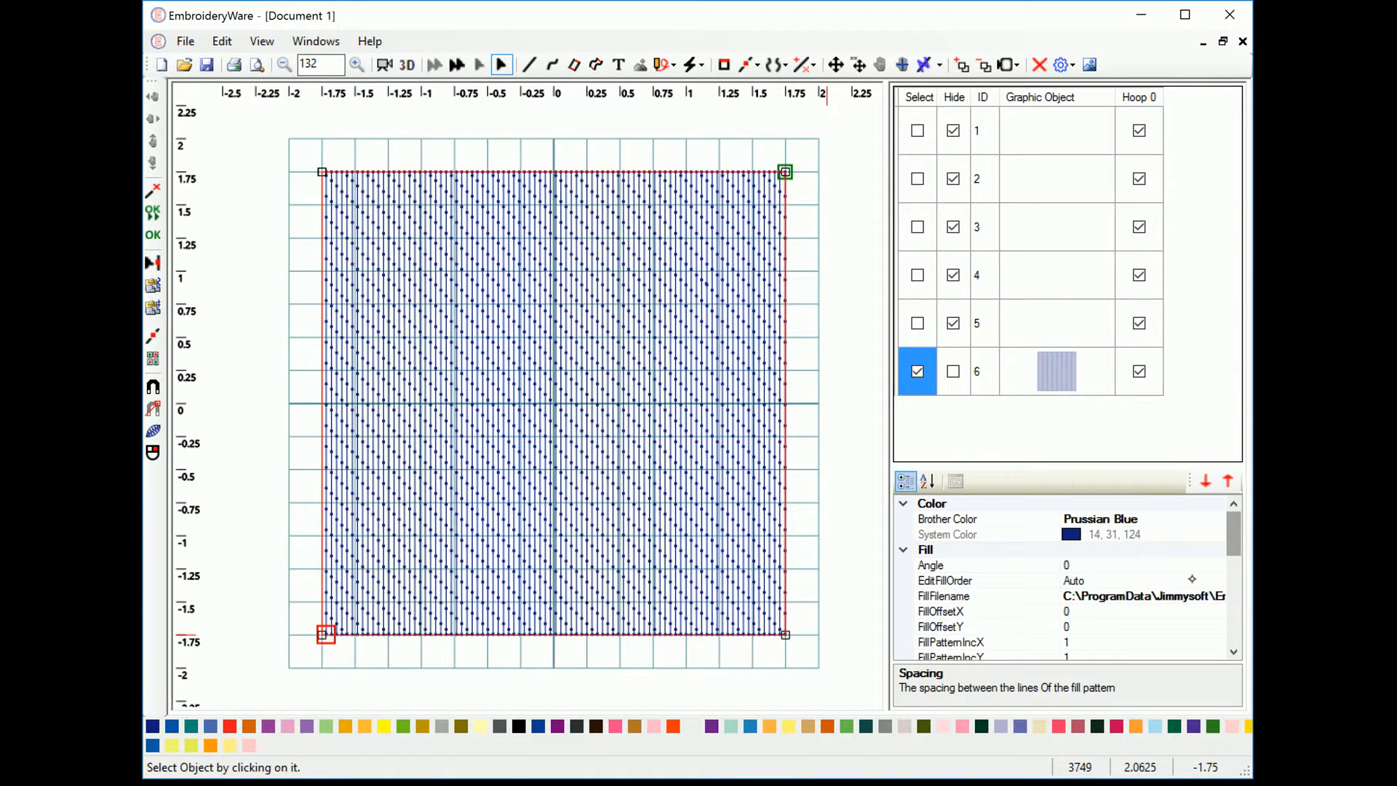
pyautogui.click(1207, 597)
pyautogui.click(1216, 596)
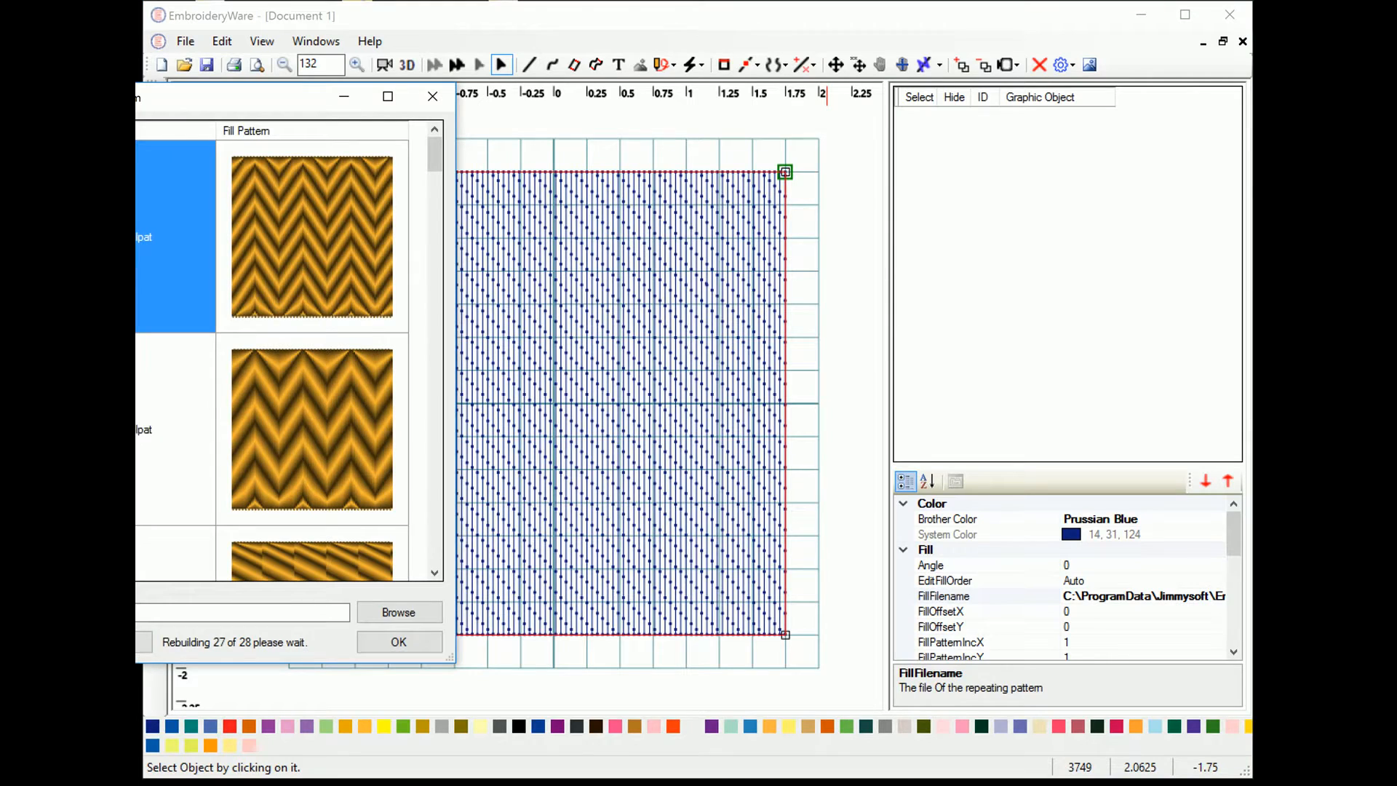
pyautogui.click(432, 96)
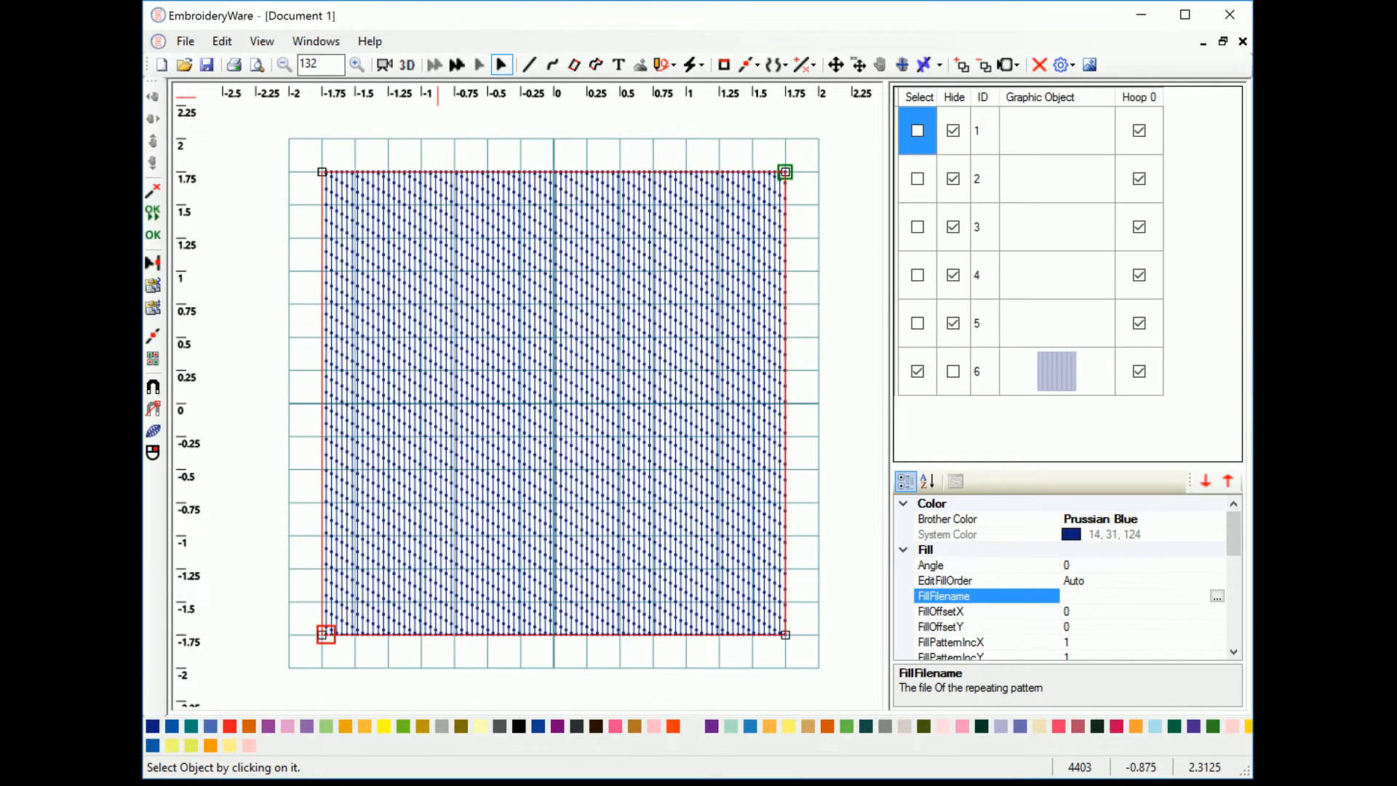
pyautogui.click(1115, 578)
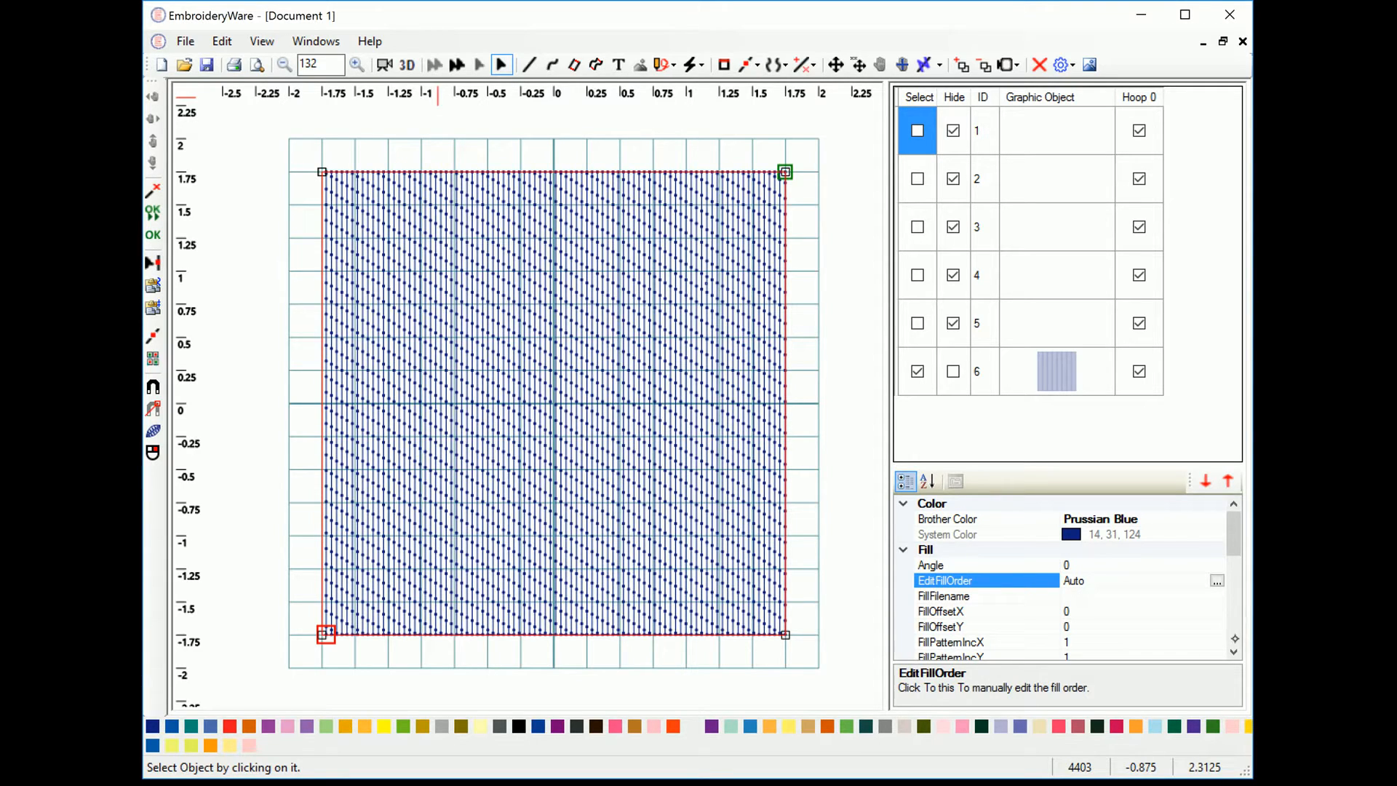
# Step: Switch the square's stitch type to FillPattern and back to Fill
pyautogui.click(1235, 638)
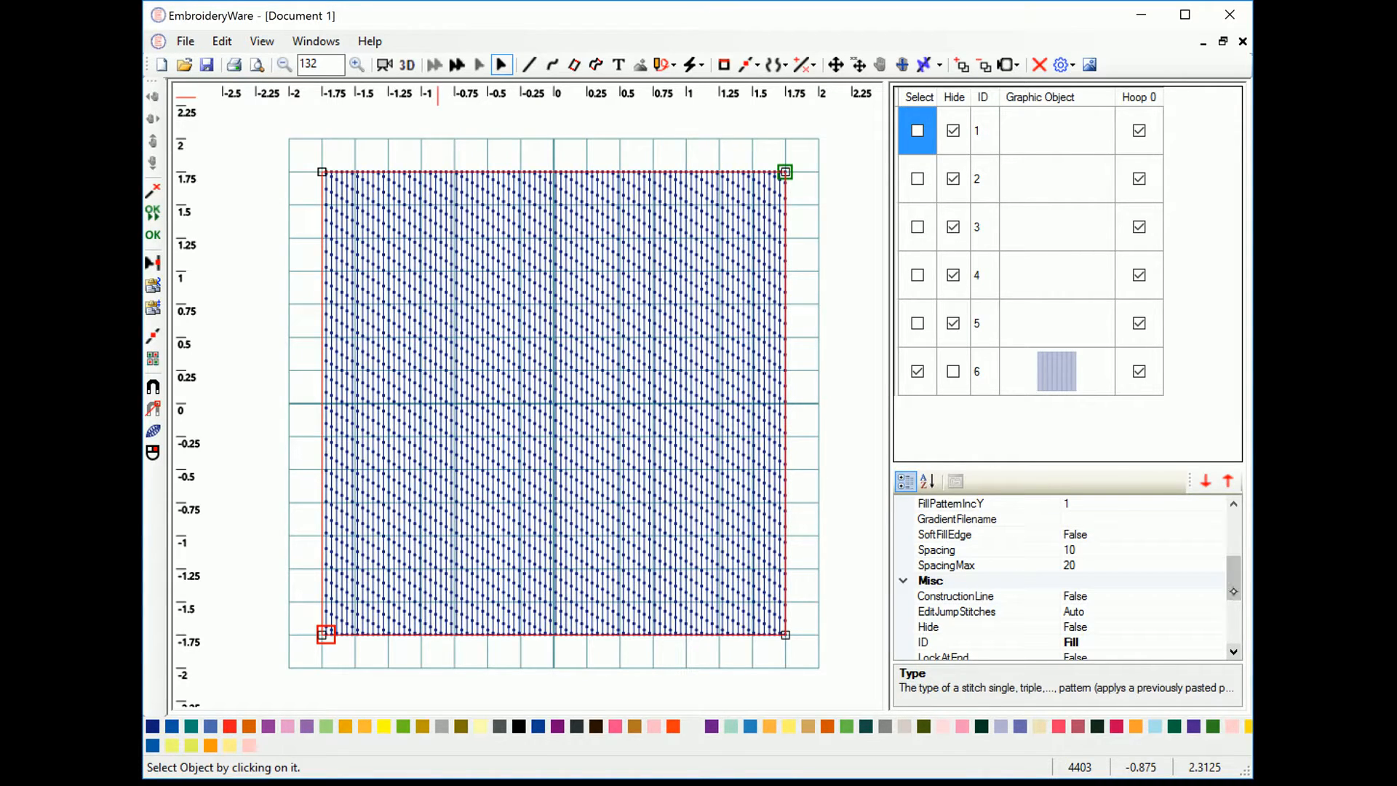
pyautogui.click(1234, 635)
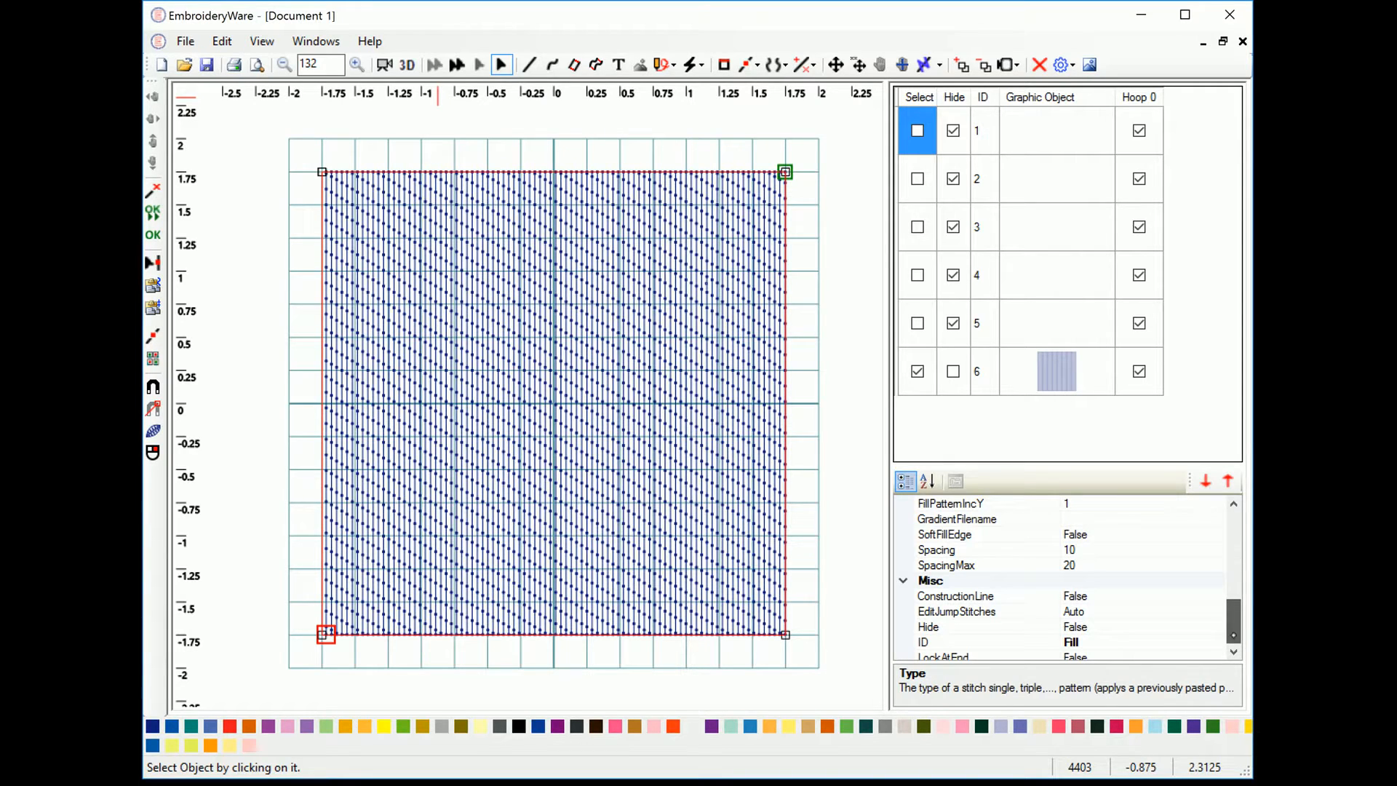
pyautogui.doubleClick(1088, 640)
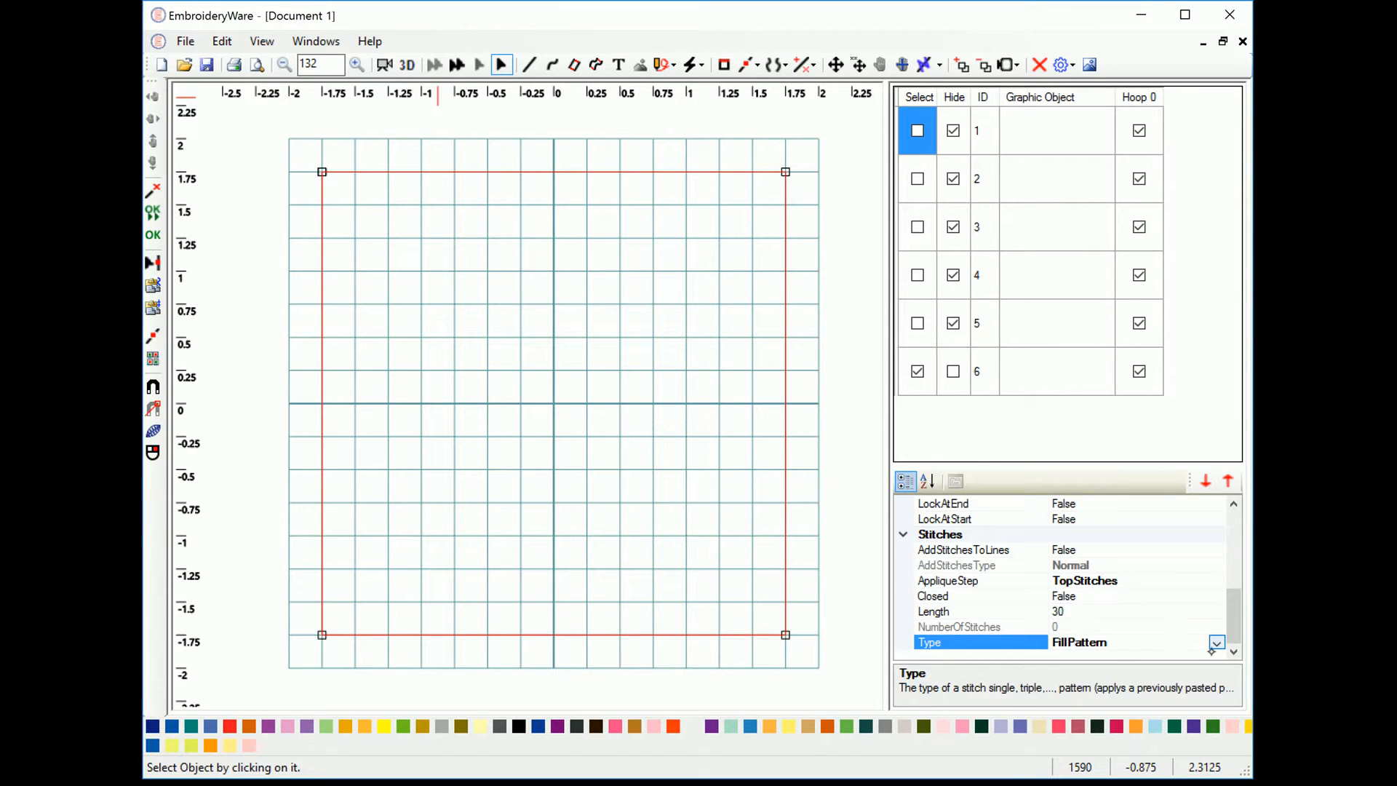
pyautogui.click(1215, 643)
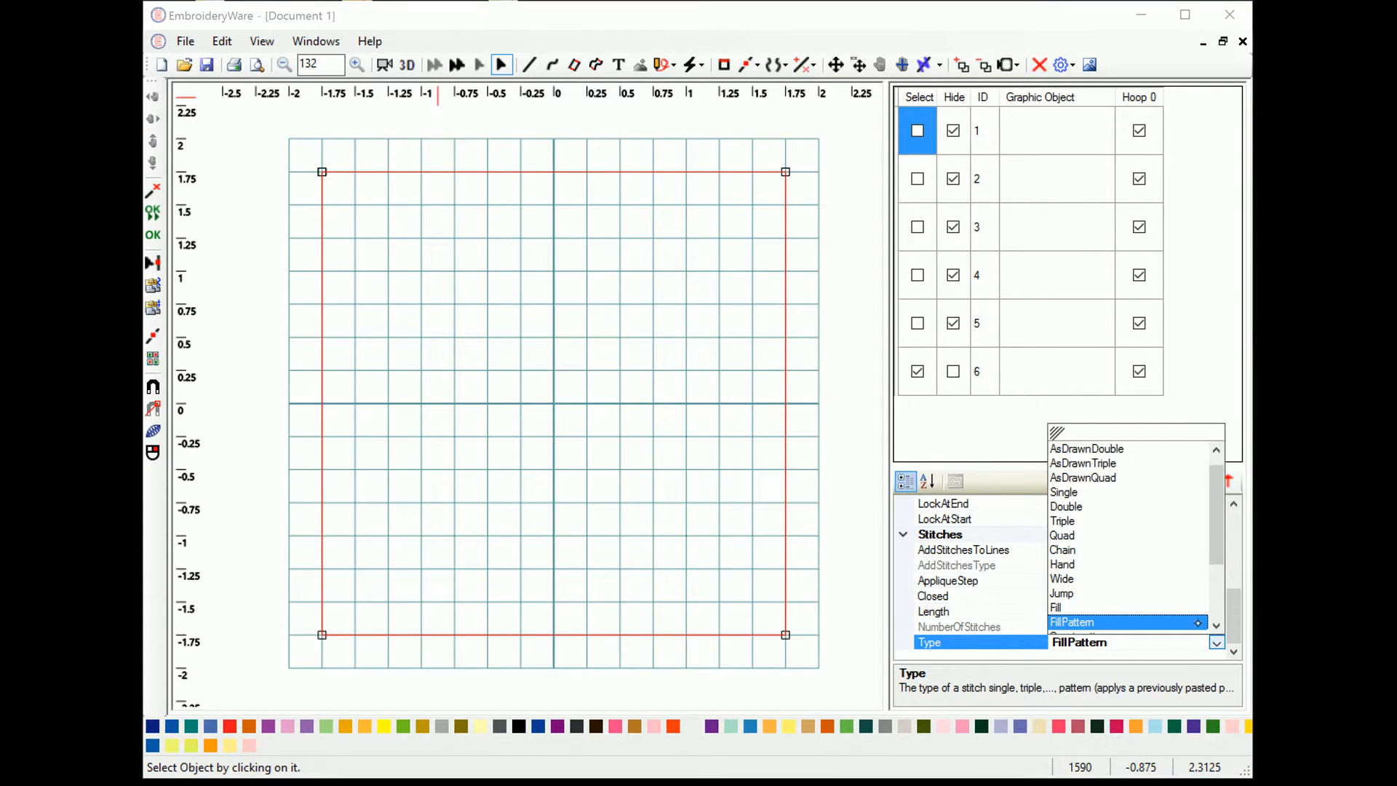
pyautogui.click(1062, 608)
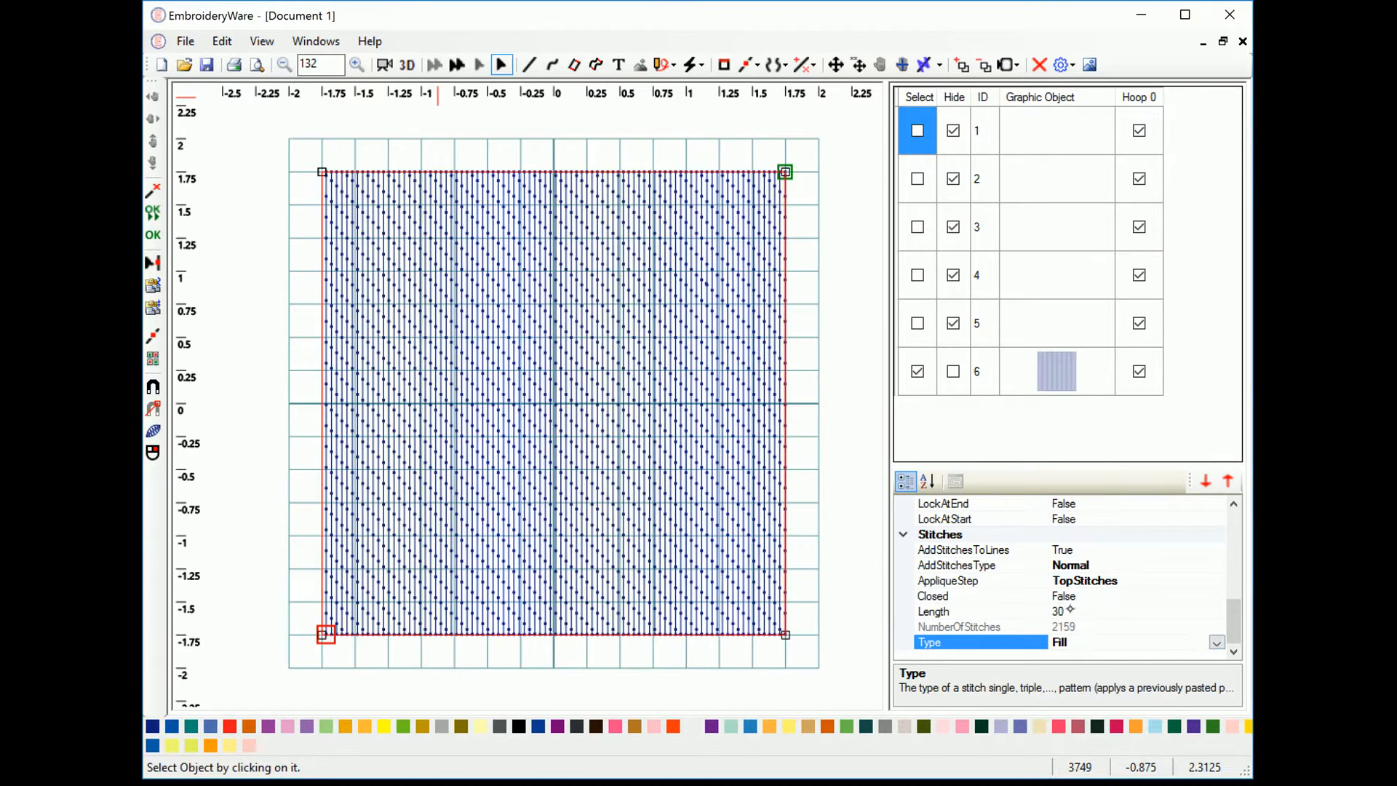
# Step: Set the square's stitch length to 20 tenths of a millimetre
pyautogui.click(1071, 611)
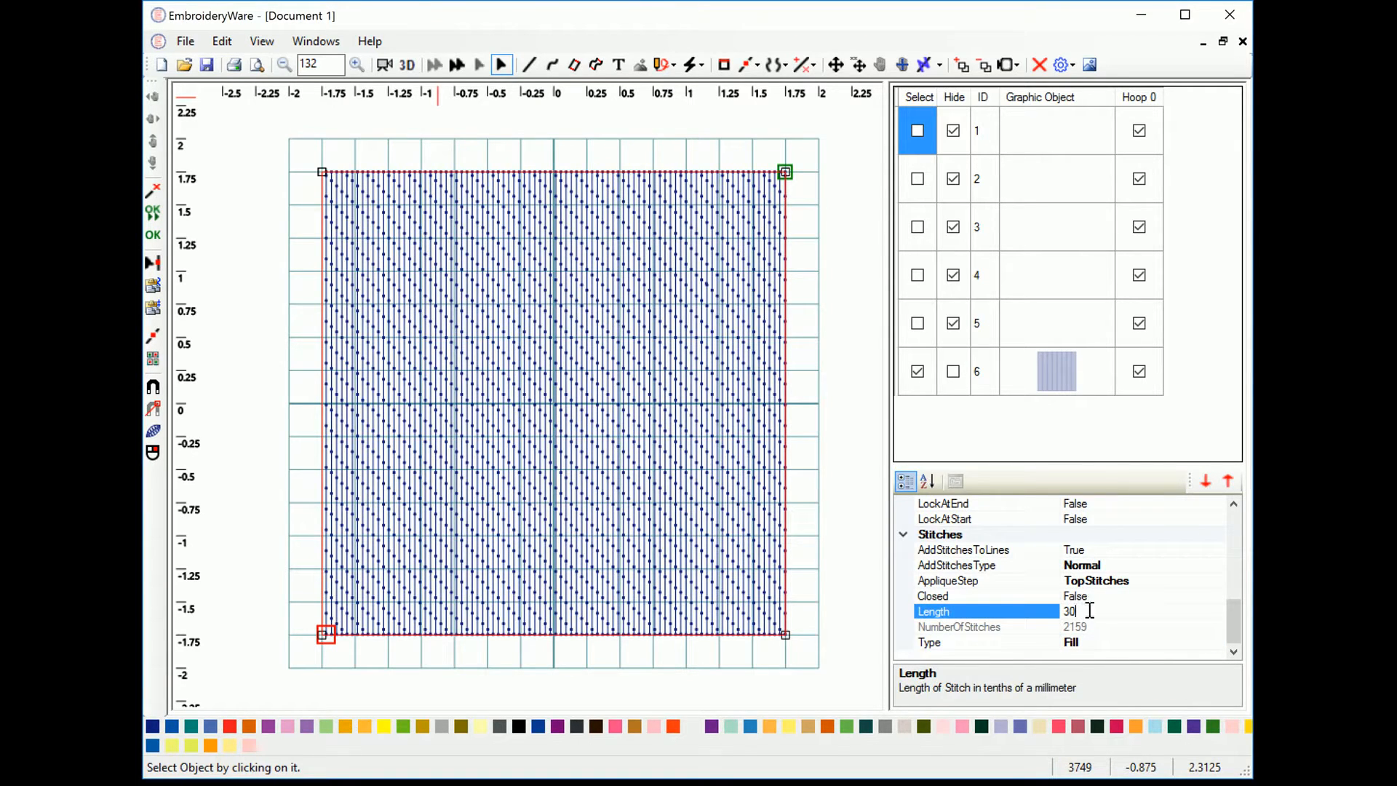
pyautogui.press('BackSpace')
pyautogui.press('BackSpace')
pyautogui.write('20')
pyautogui.click(1197, 597)
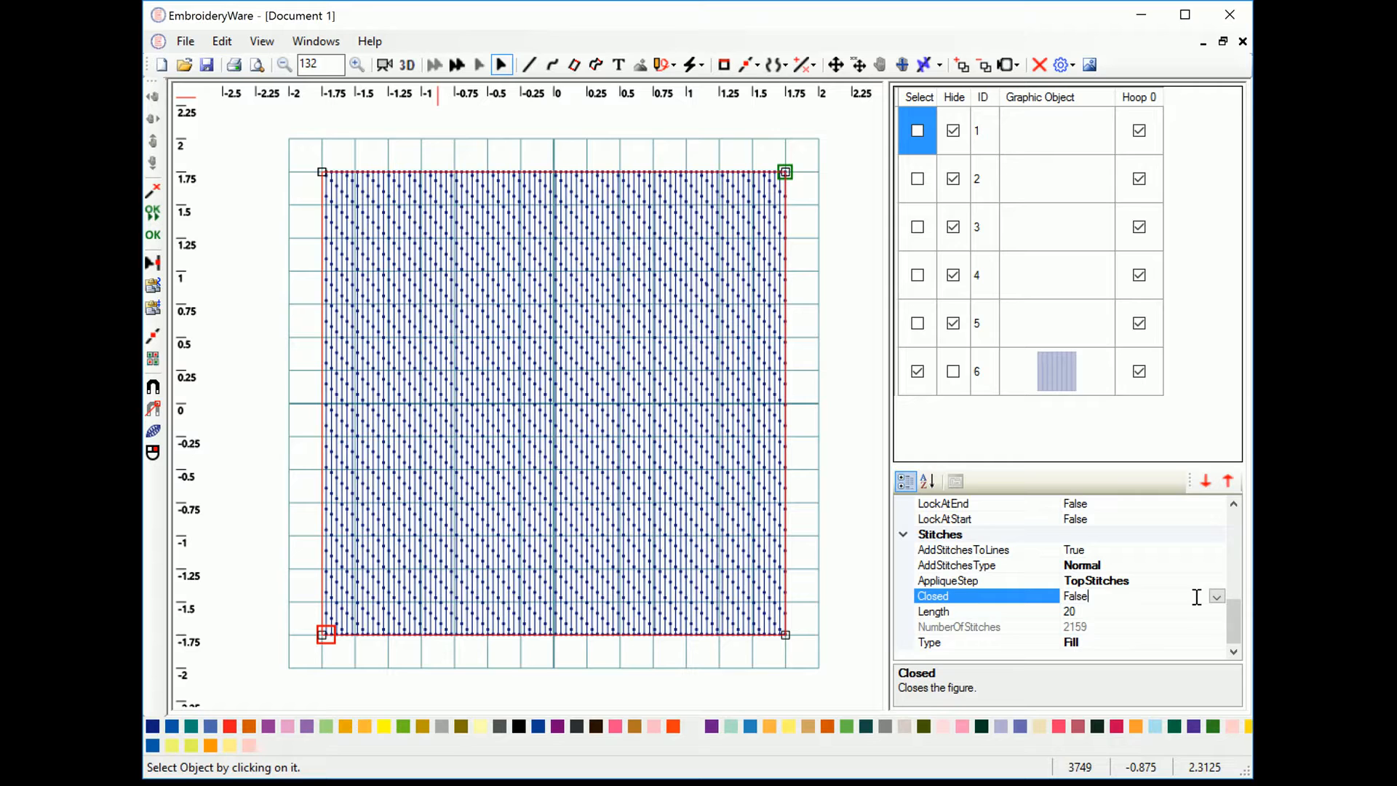
pyautogui.click(1155, 628)
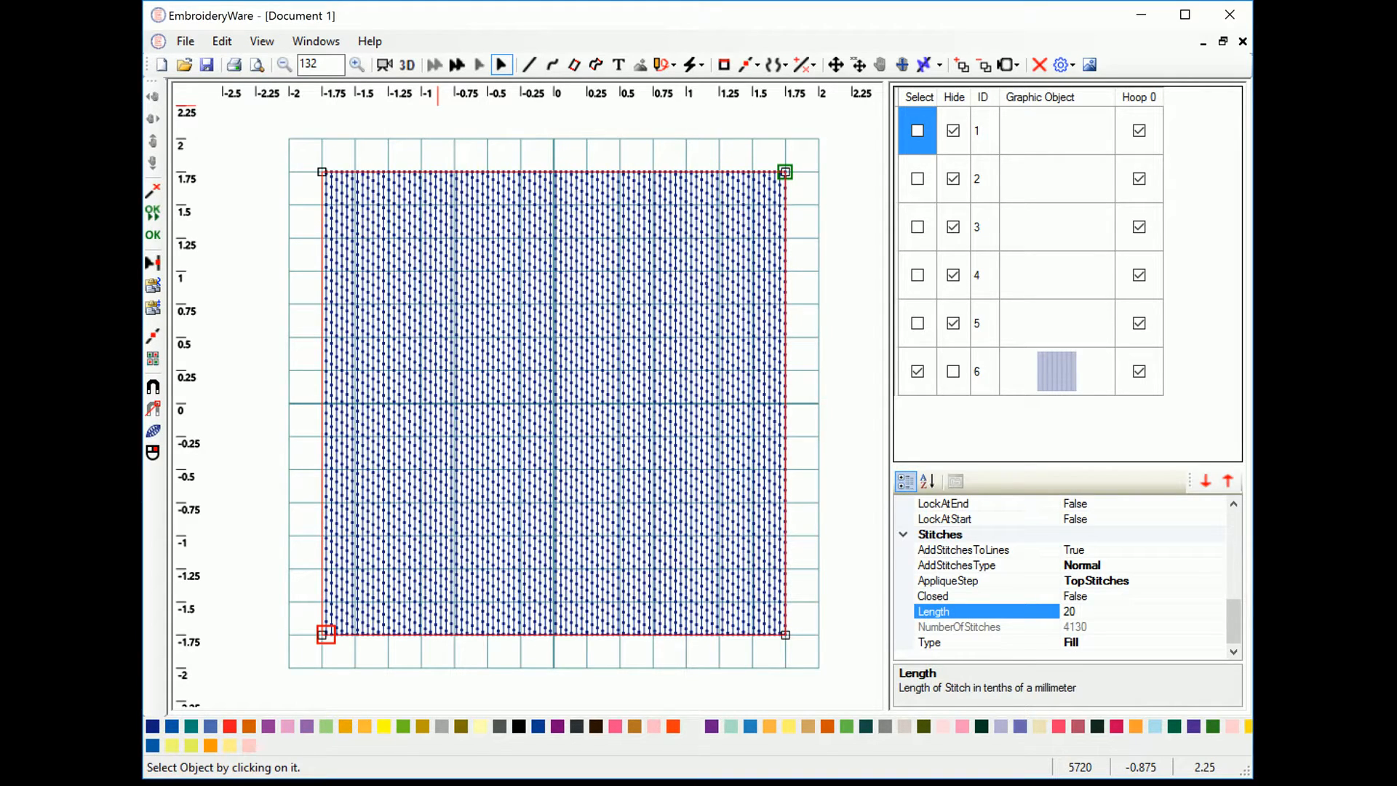
# Step: Copy the filled square and paste the duplicate at the same location
pyautogui.click(222, 41)
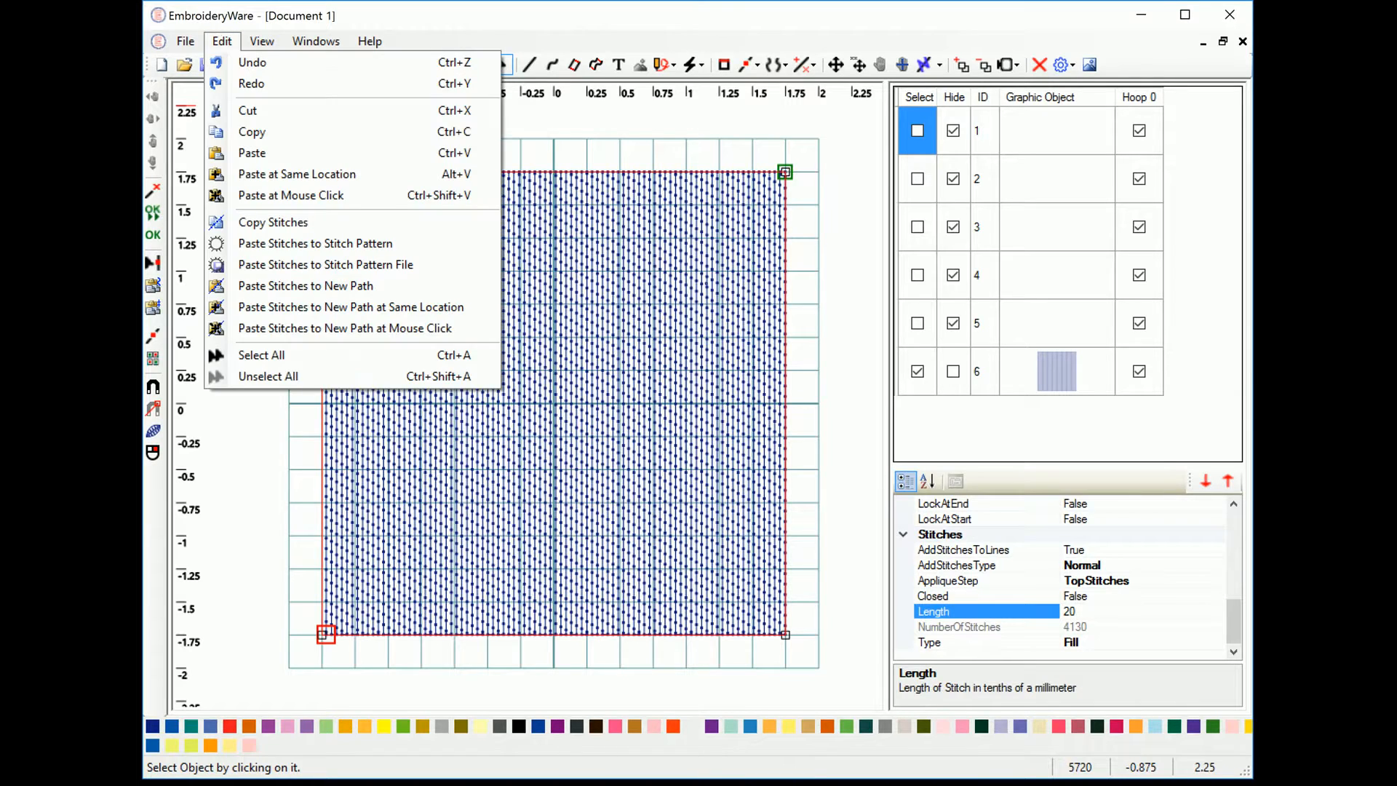
pyautogui.click(246, 130)
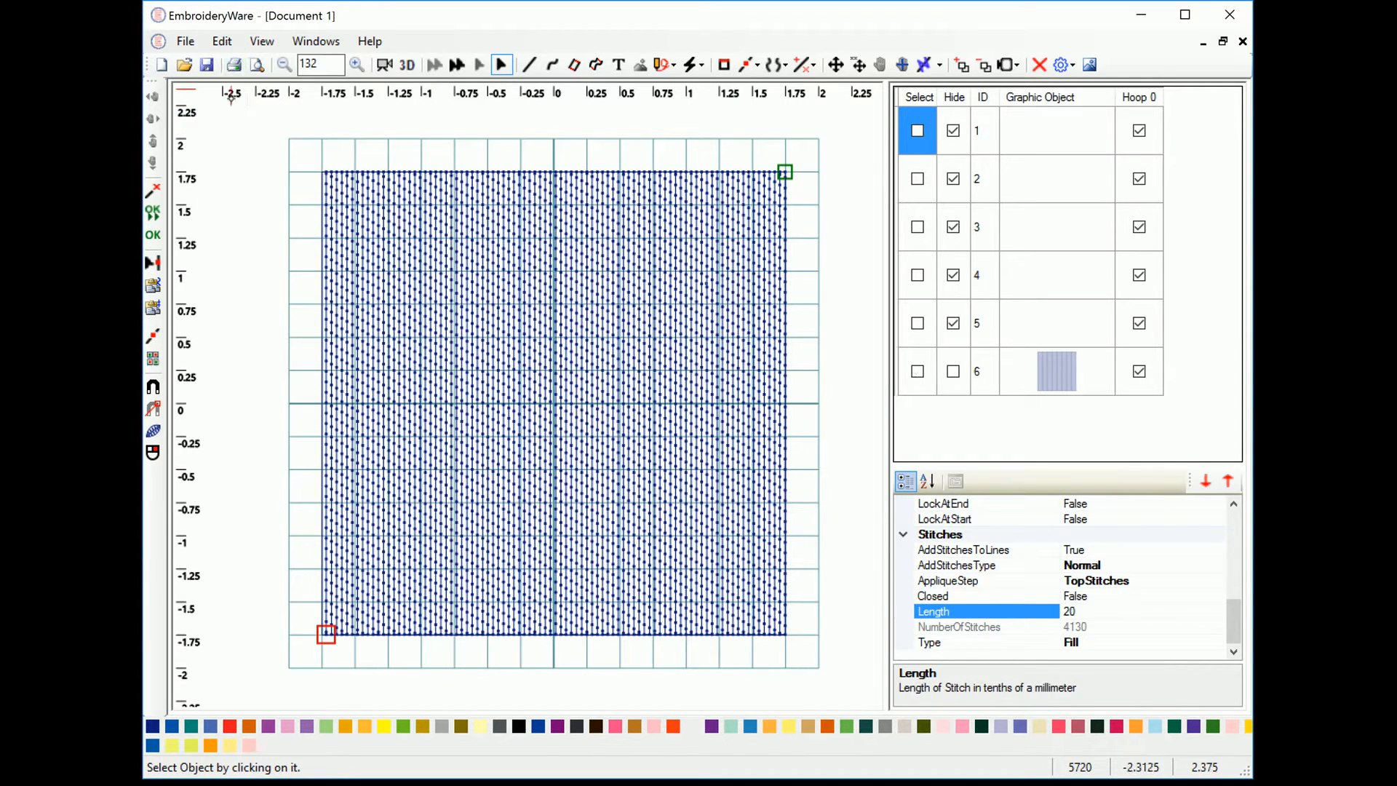
pyautogui.click(222, 41)
pyautogui.click(270, 176)
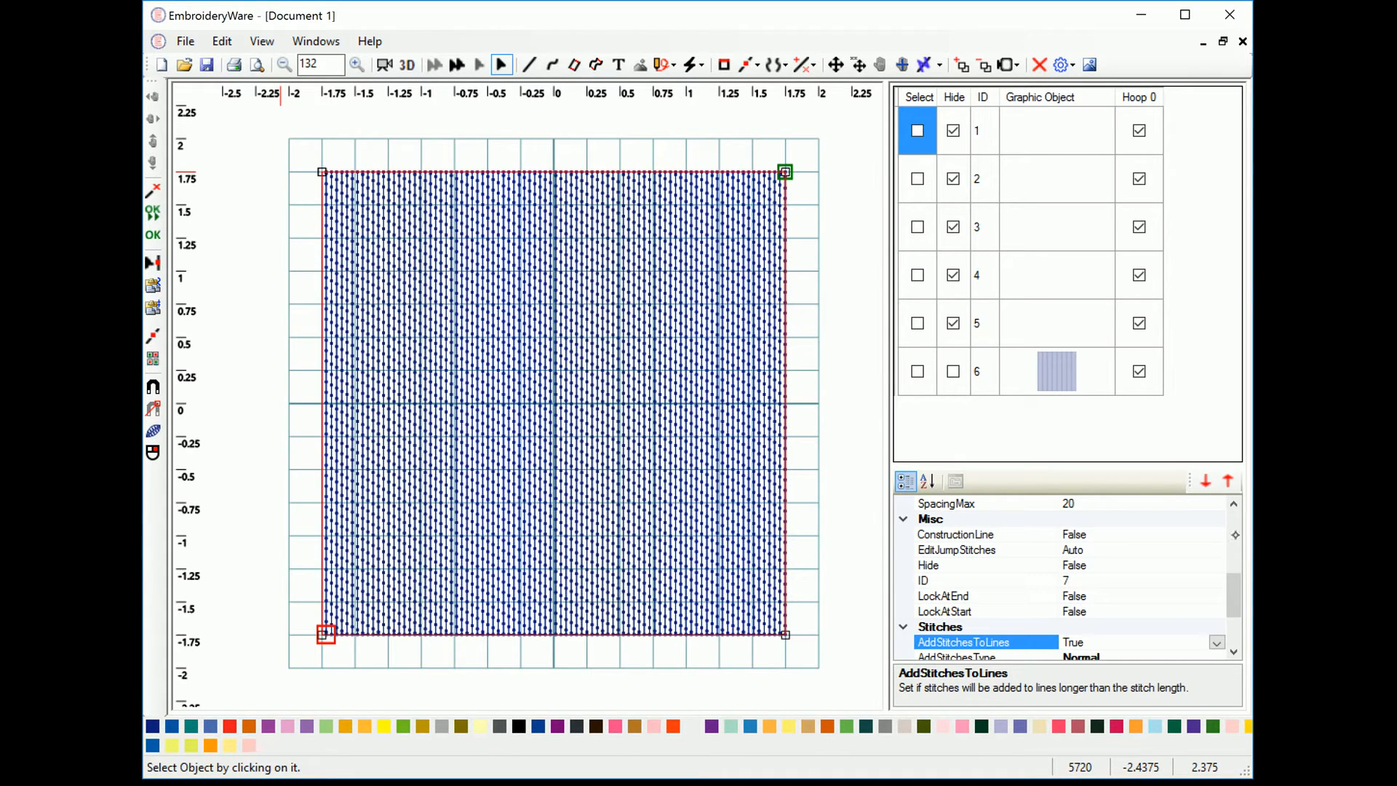
# Step: Set the duplicate square's fill angle to 90 and deselect it
pyautogui.click(1103, 568)
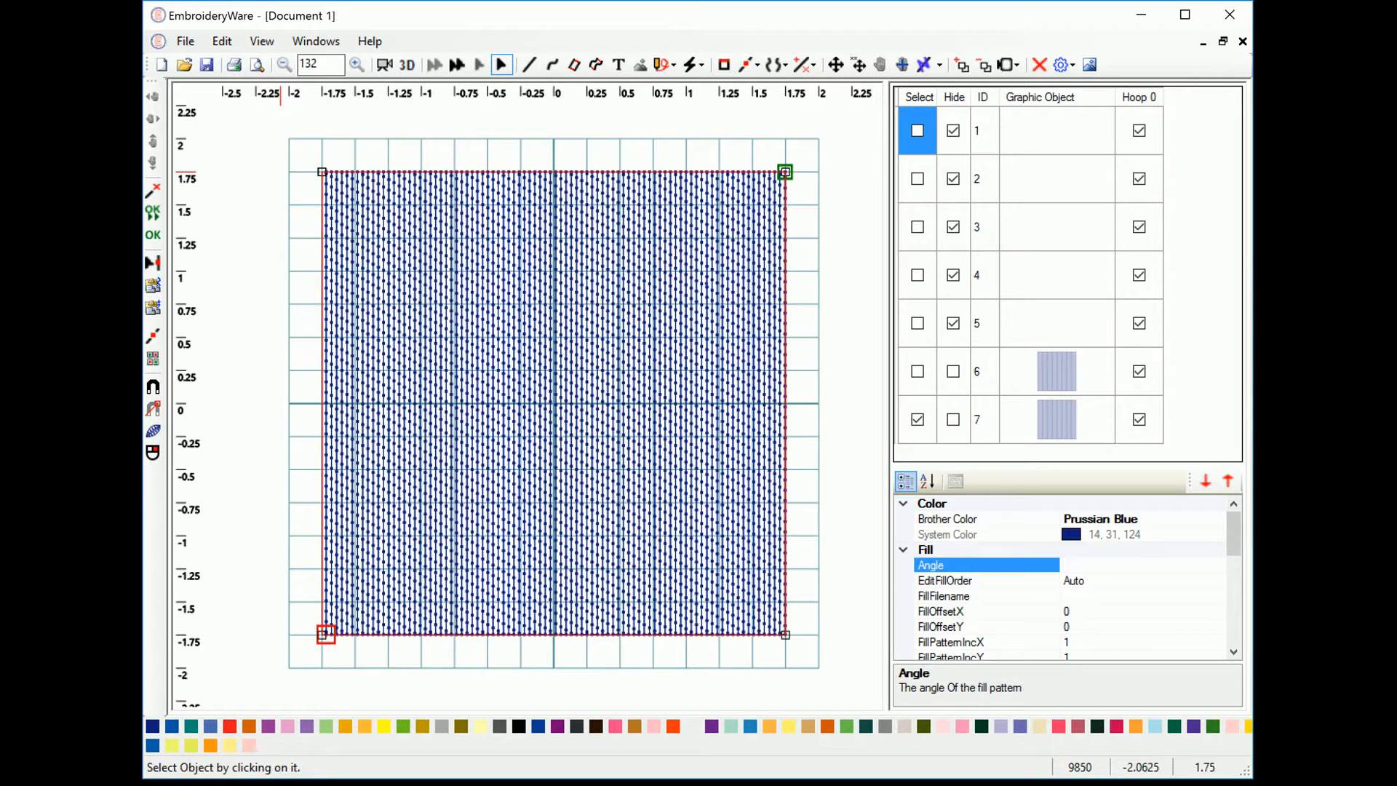
pyautogui.write('90')
pyautogui.press('Return')
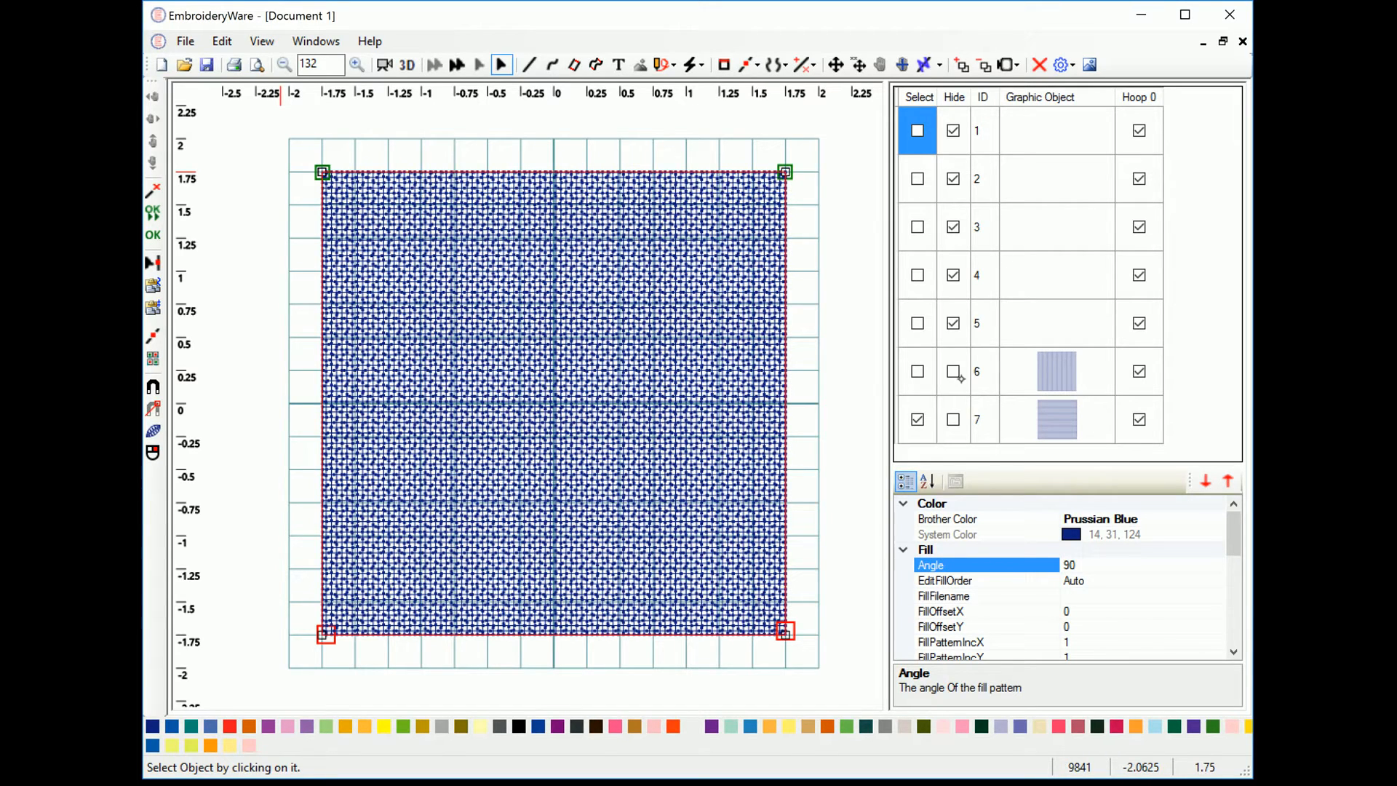
pyautogui.click(918, 419)
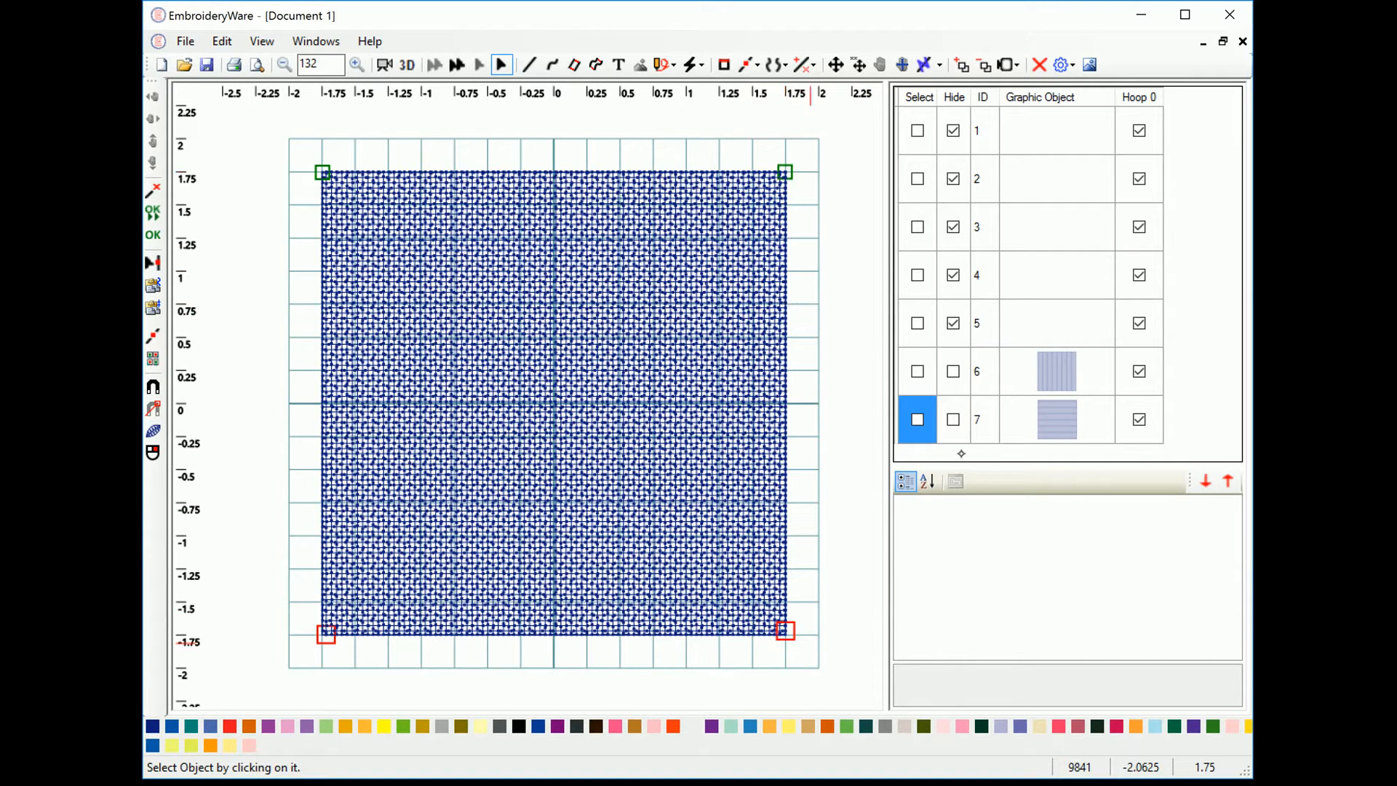
# Step: Hide both filled squares one after the other and show only the rotated duplicate to examine each fill's start and end points
pyautogui.click(953, 419)
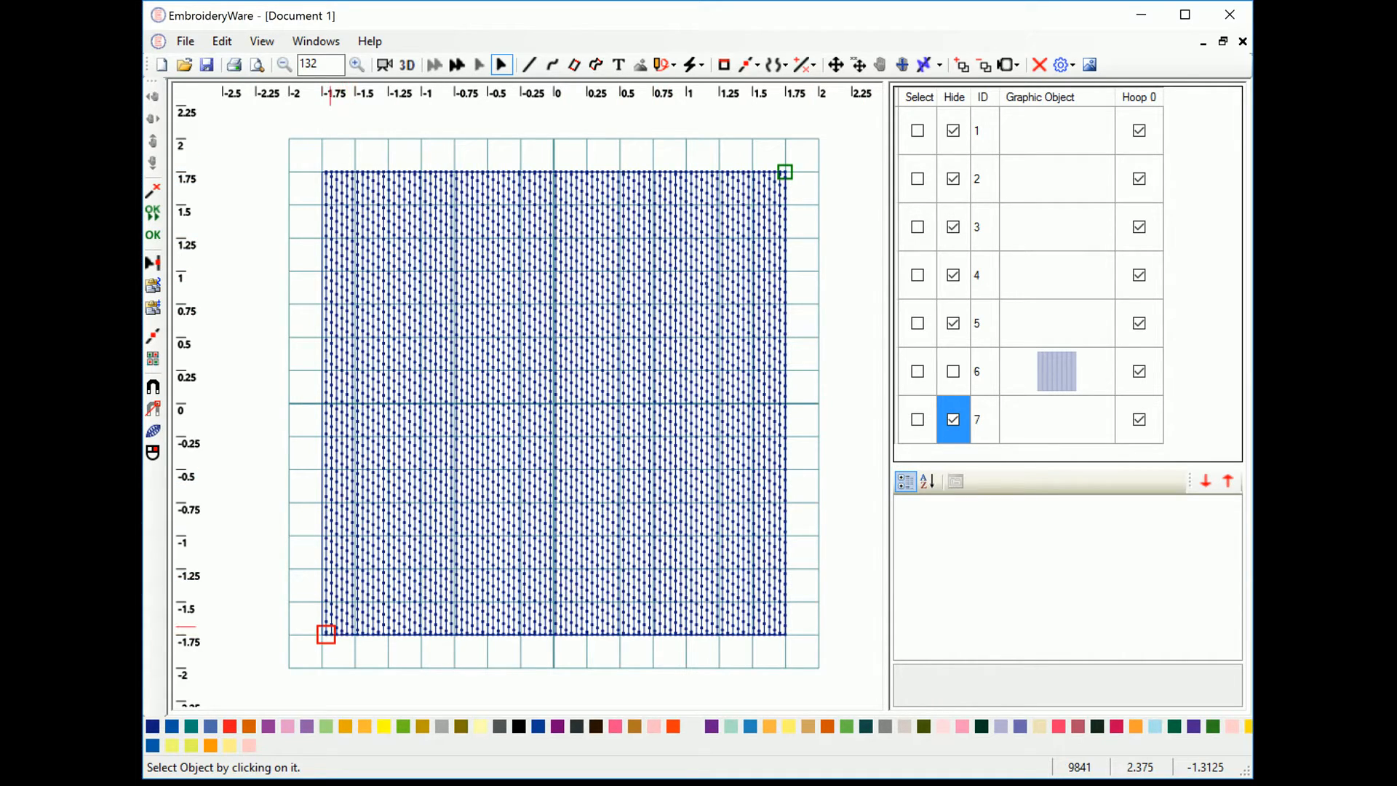
pyautogui.click(953, 371)
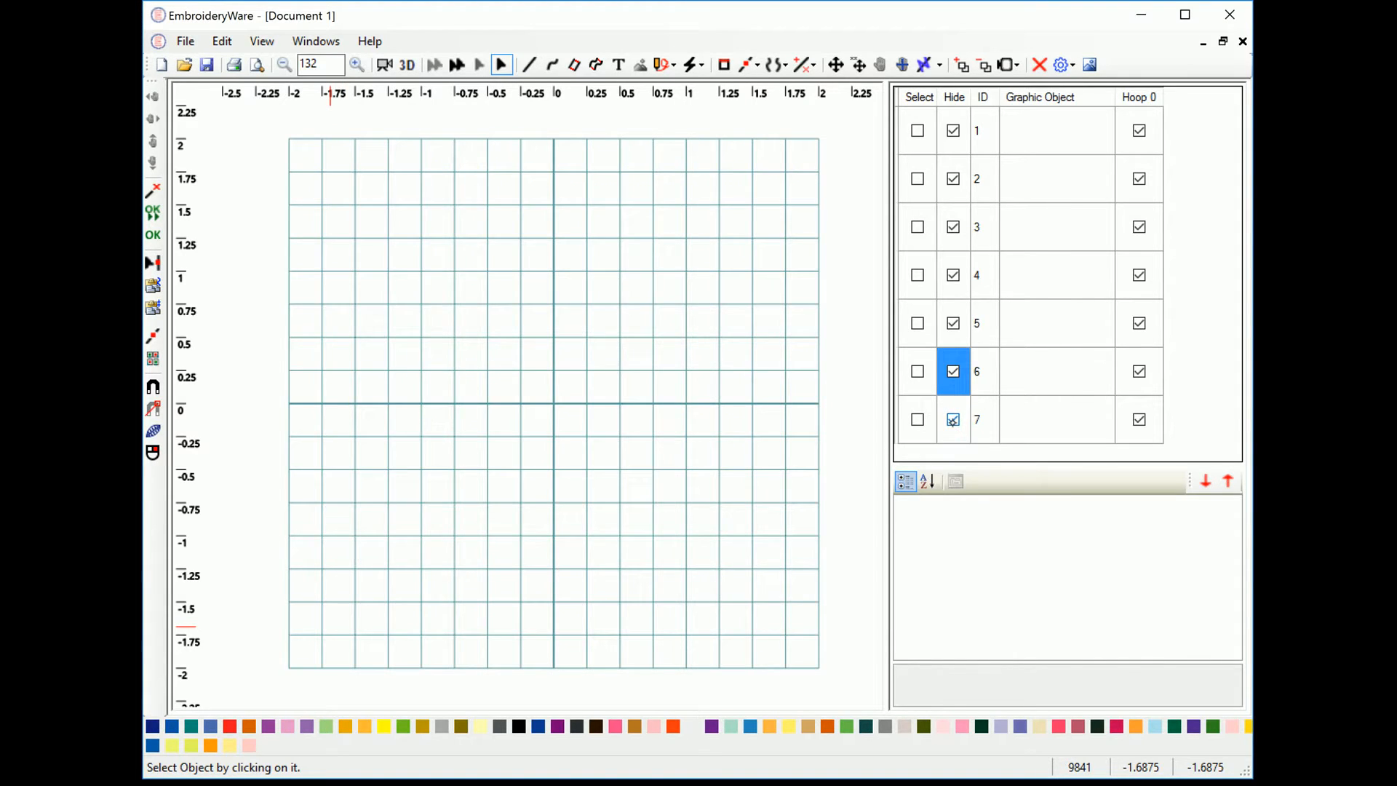
pyautogui.click(954, 420)
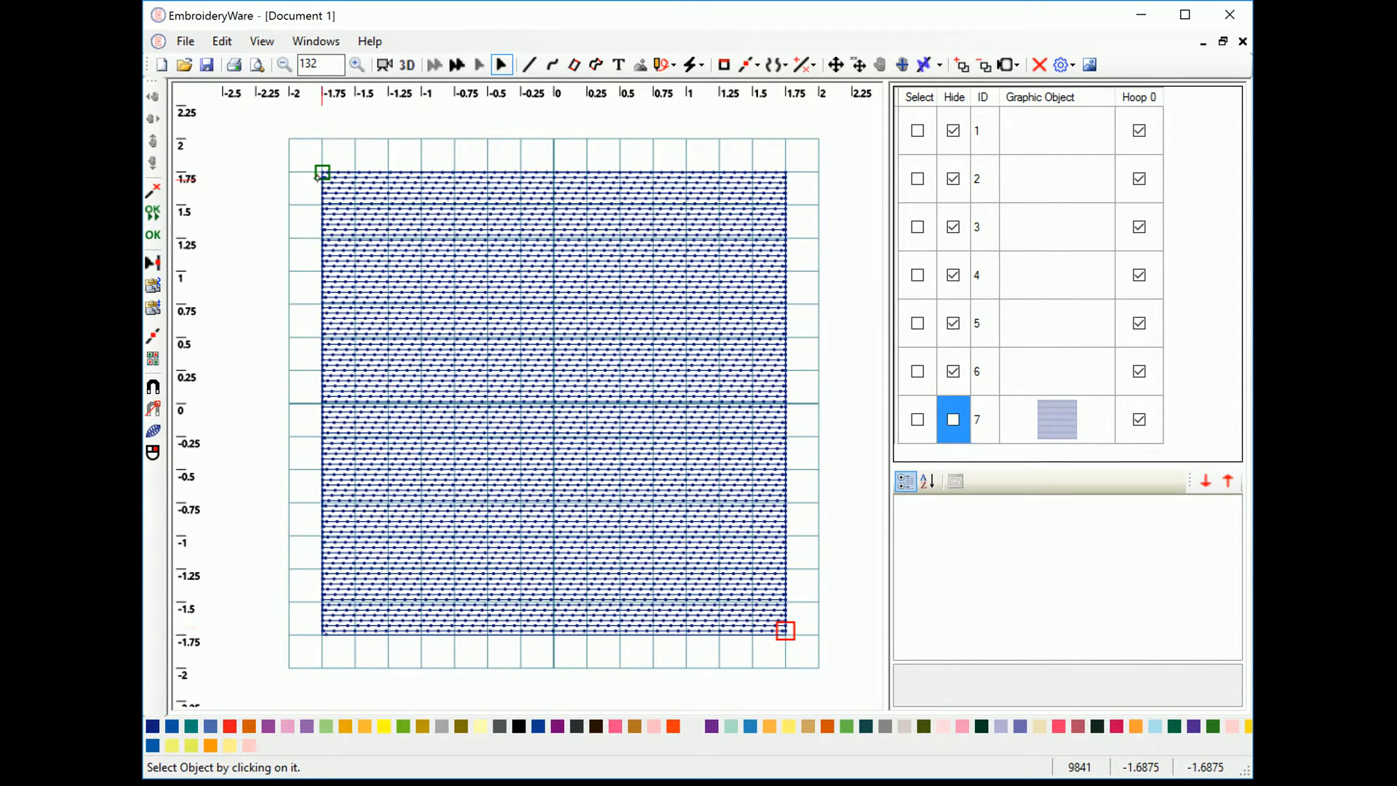
# Step: Draw a connecting line along the square's left edge, from its lower corner at (-1.75, -1.75) to its upper corner at (-1.75, 1.75)
pyautogui.click(529, 64)
pyautogui.click(322, 635)
pyautogui.click(322, 173)
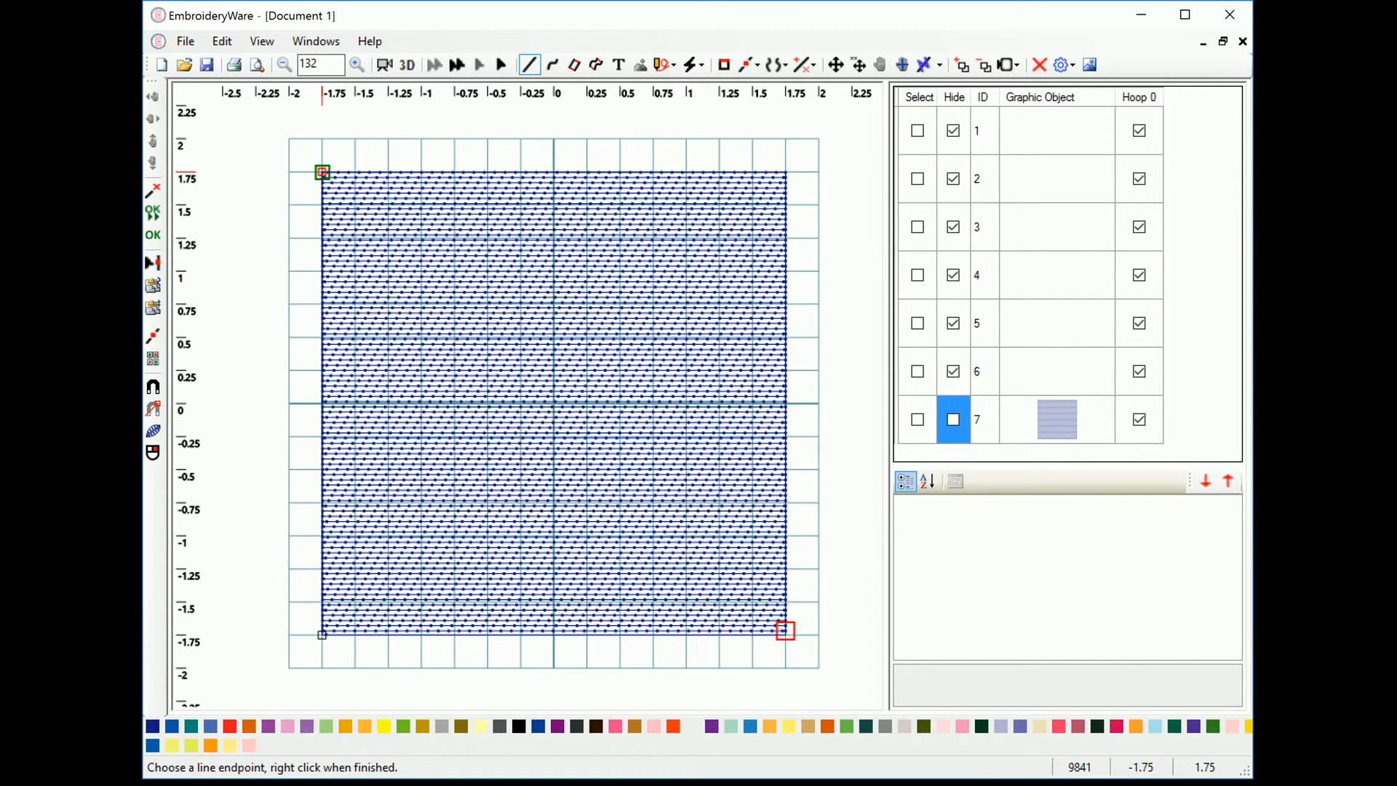
pyautogui.click(153, 234)
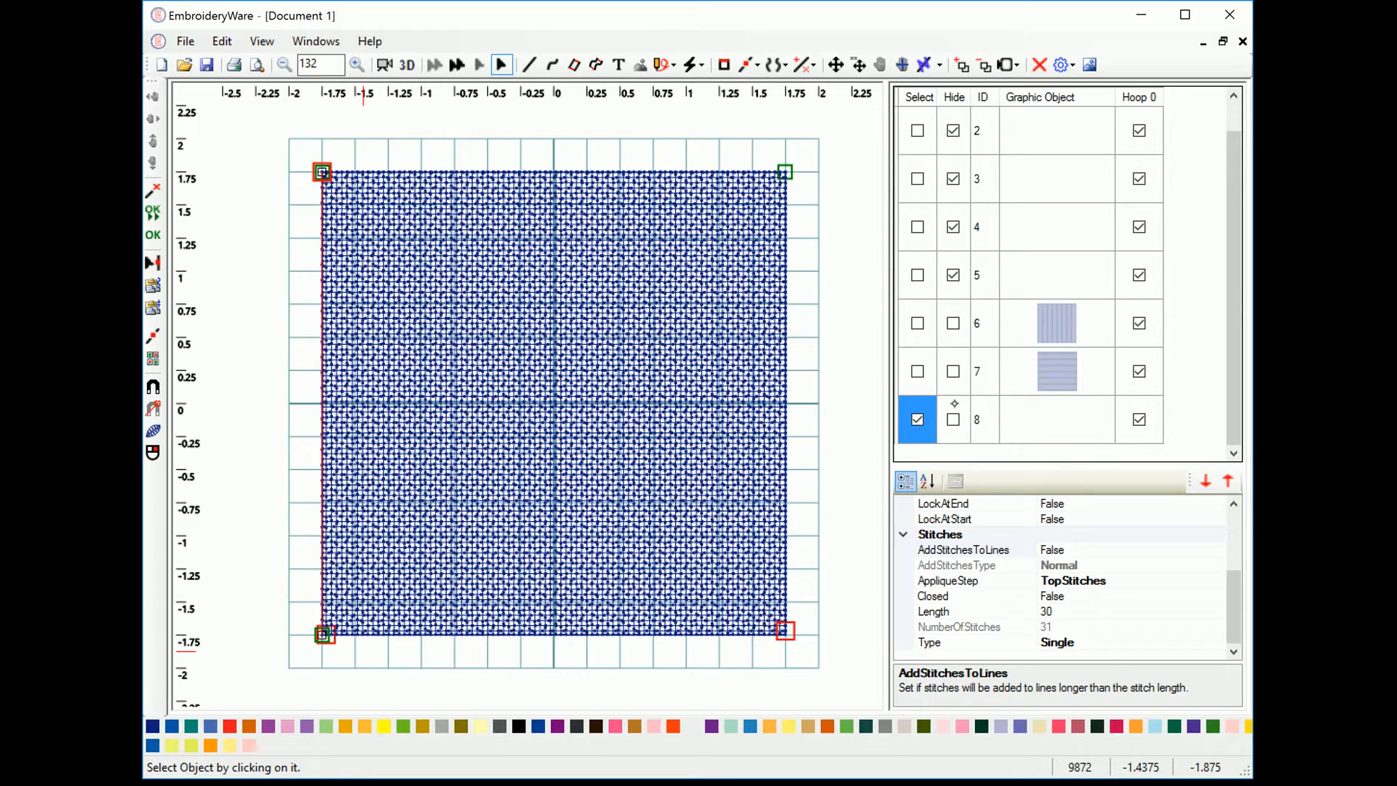
# Step: Move the connecting line between the two filled squares in the stitching order and deselect it
pyautogui.click(1228, 481)
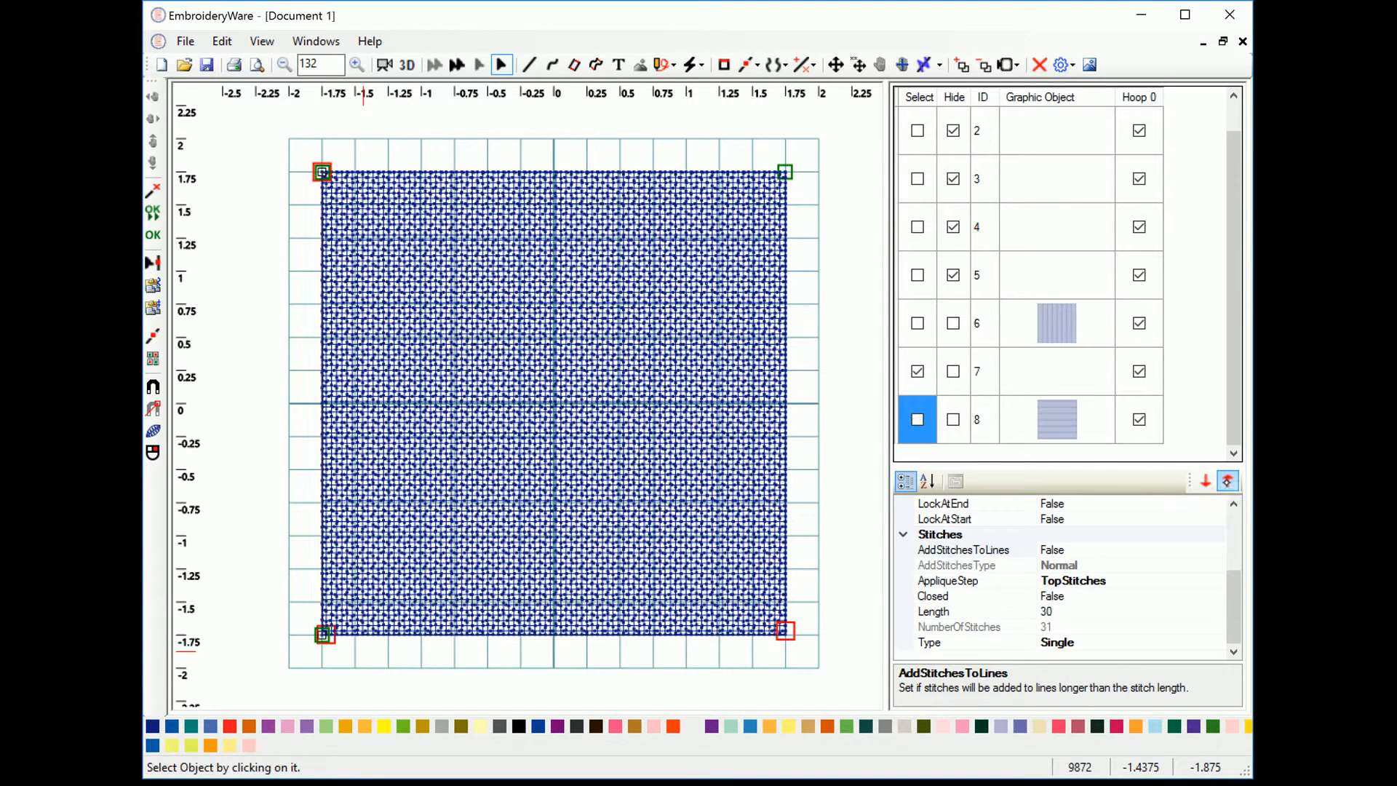
pyautogui.click(918, 371)
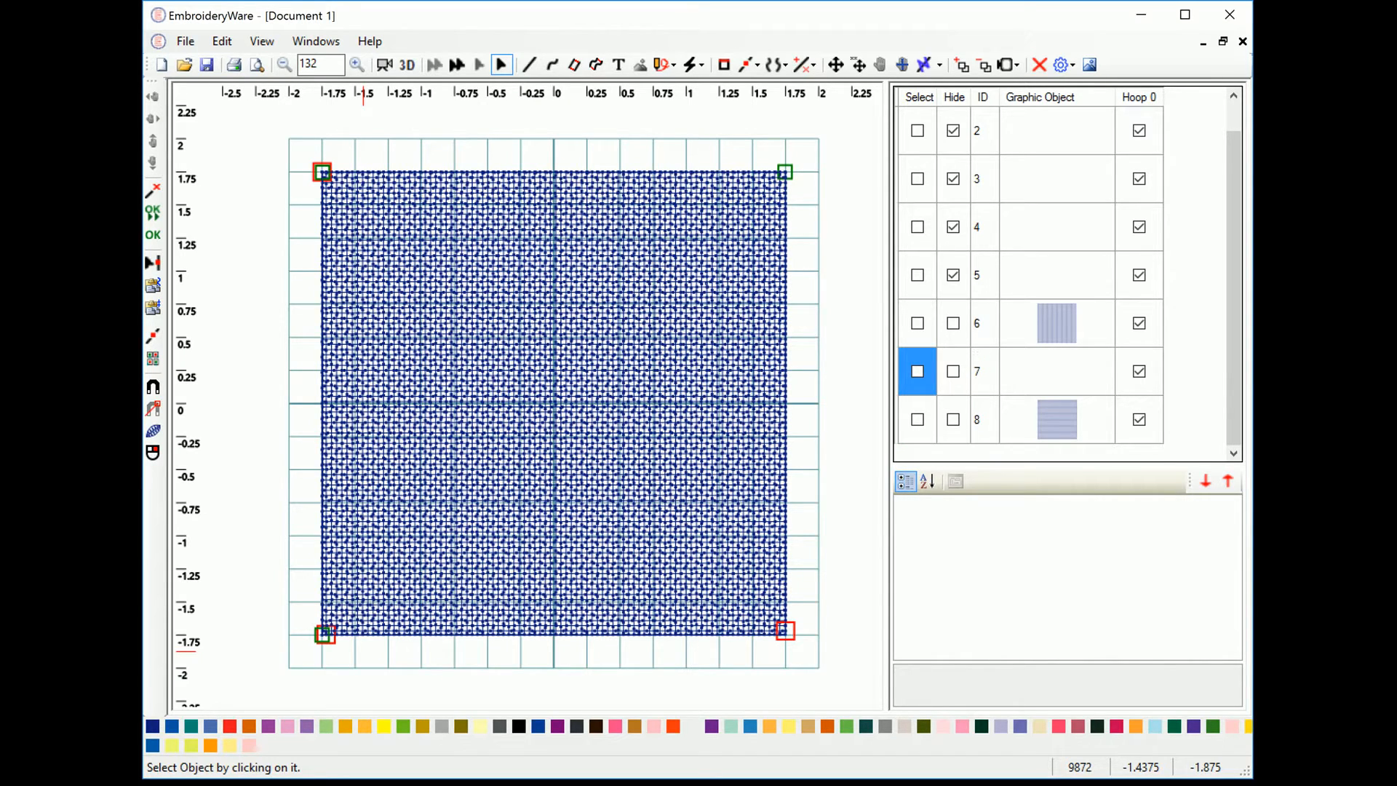
# Step: Unhide all objects and move the five letters of "Merry" down within the upper half of the square
pyautogui.click(1237, 115)
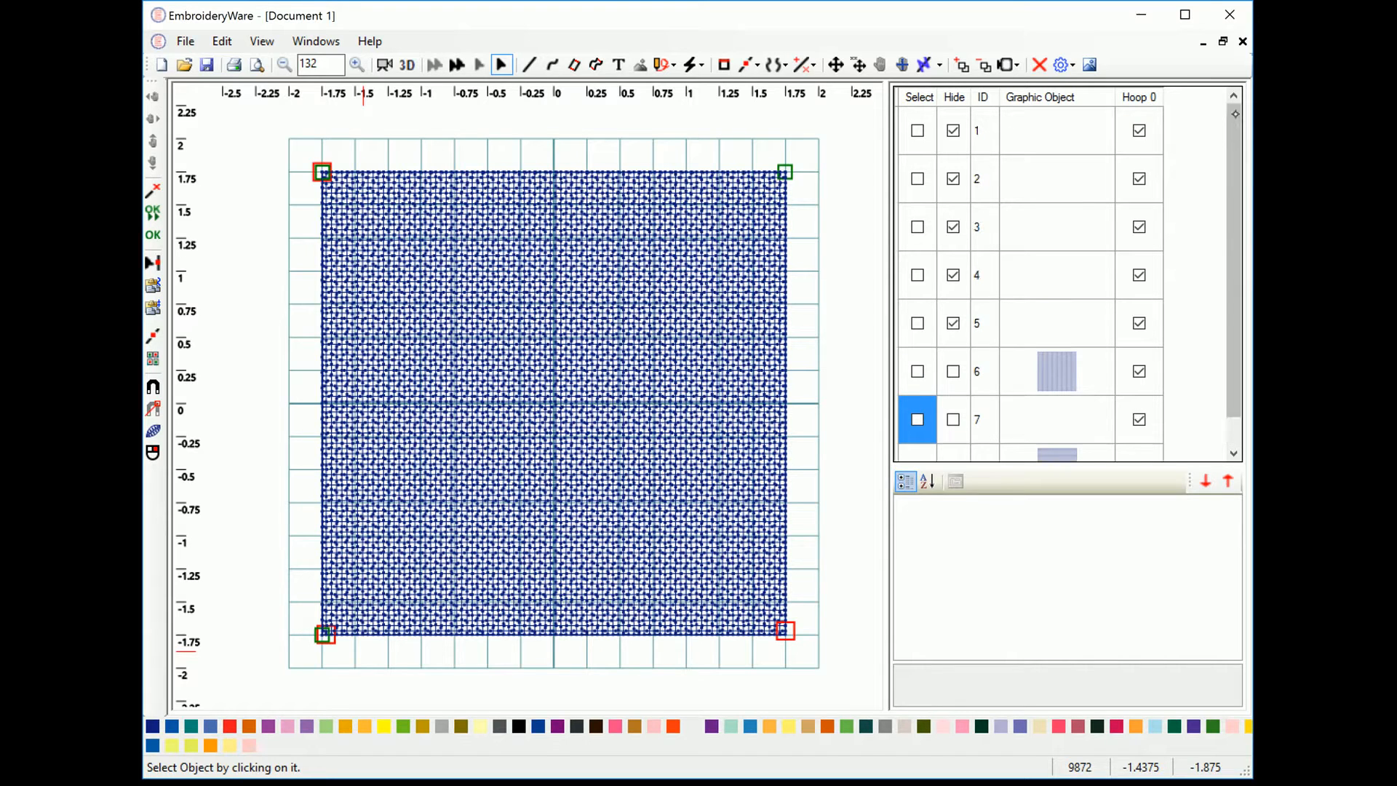
pyautogui.click(965, 93)
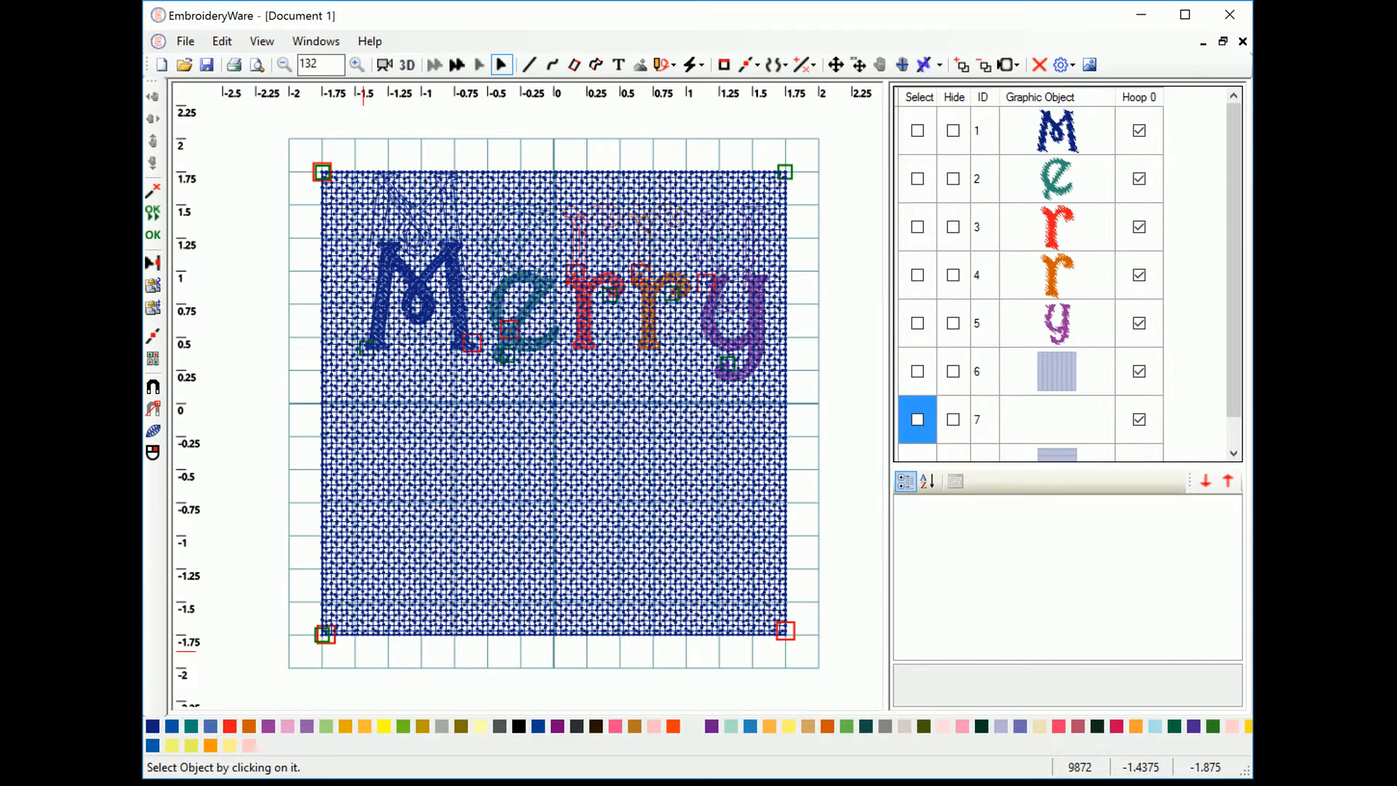
pyautogui.click(918, 130)
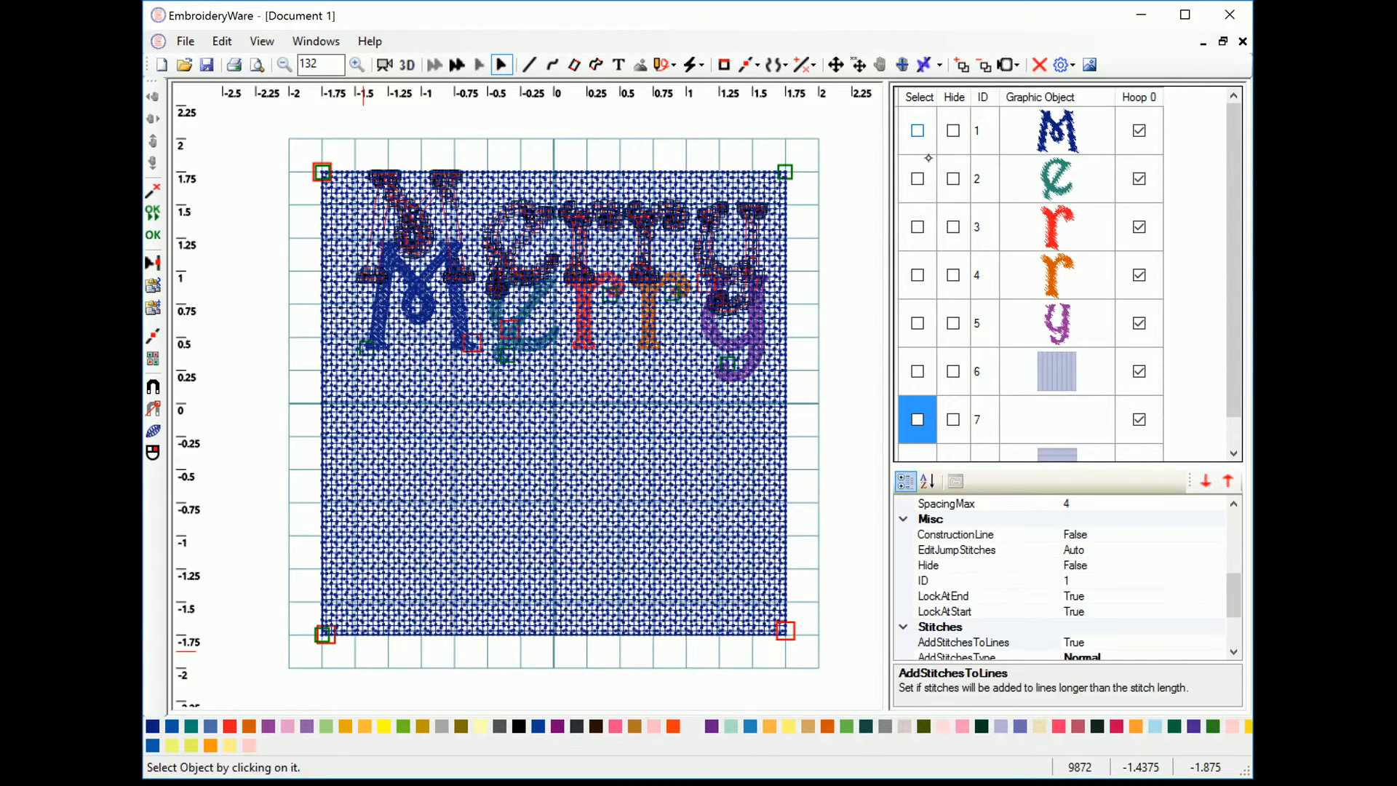
pyautogui.click(929, 158)
pyautogui.click(921, 130)
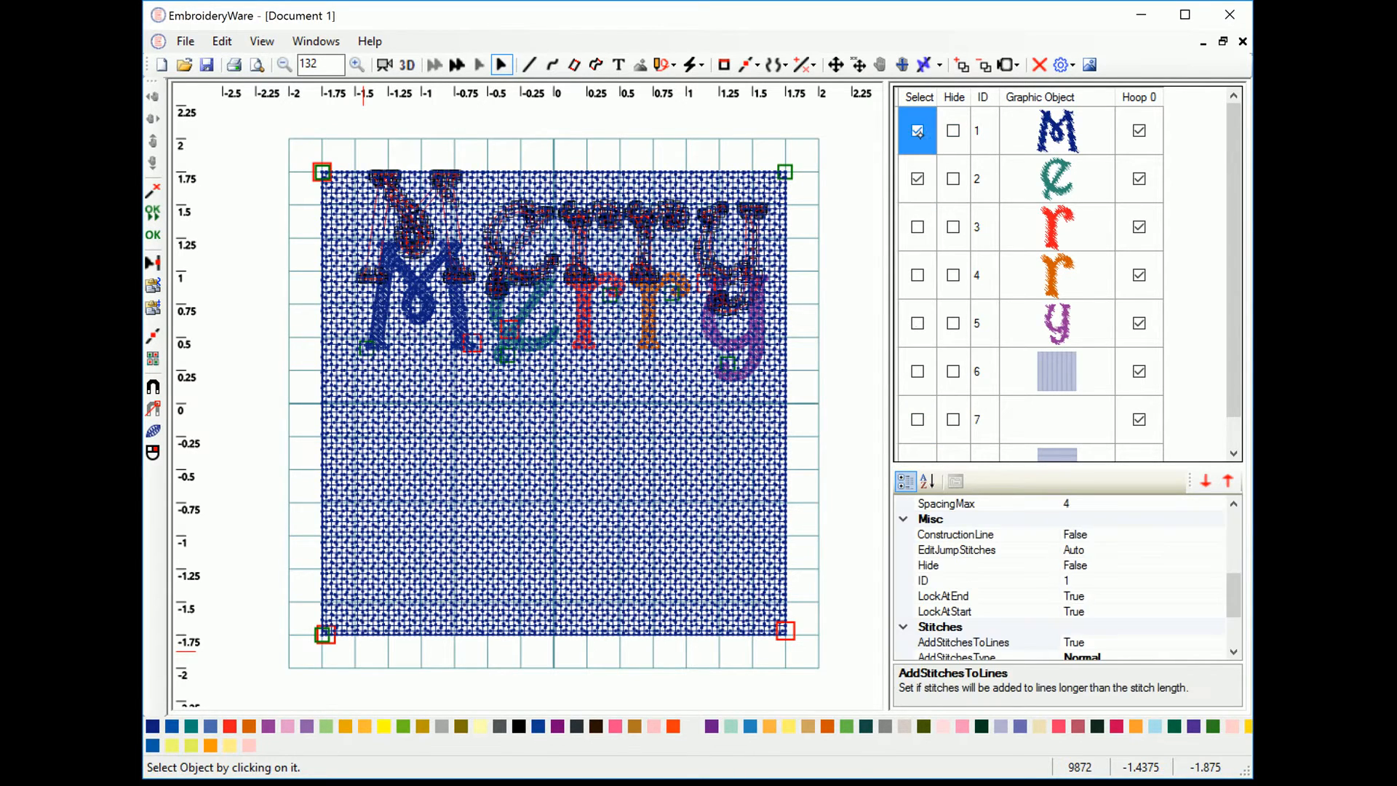
pyautogui.click(836, 65)
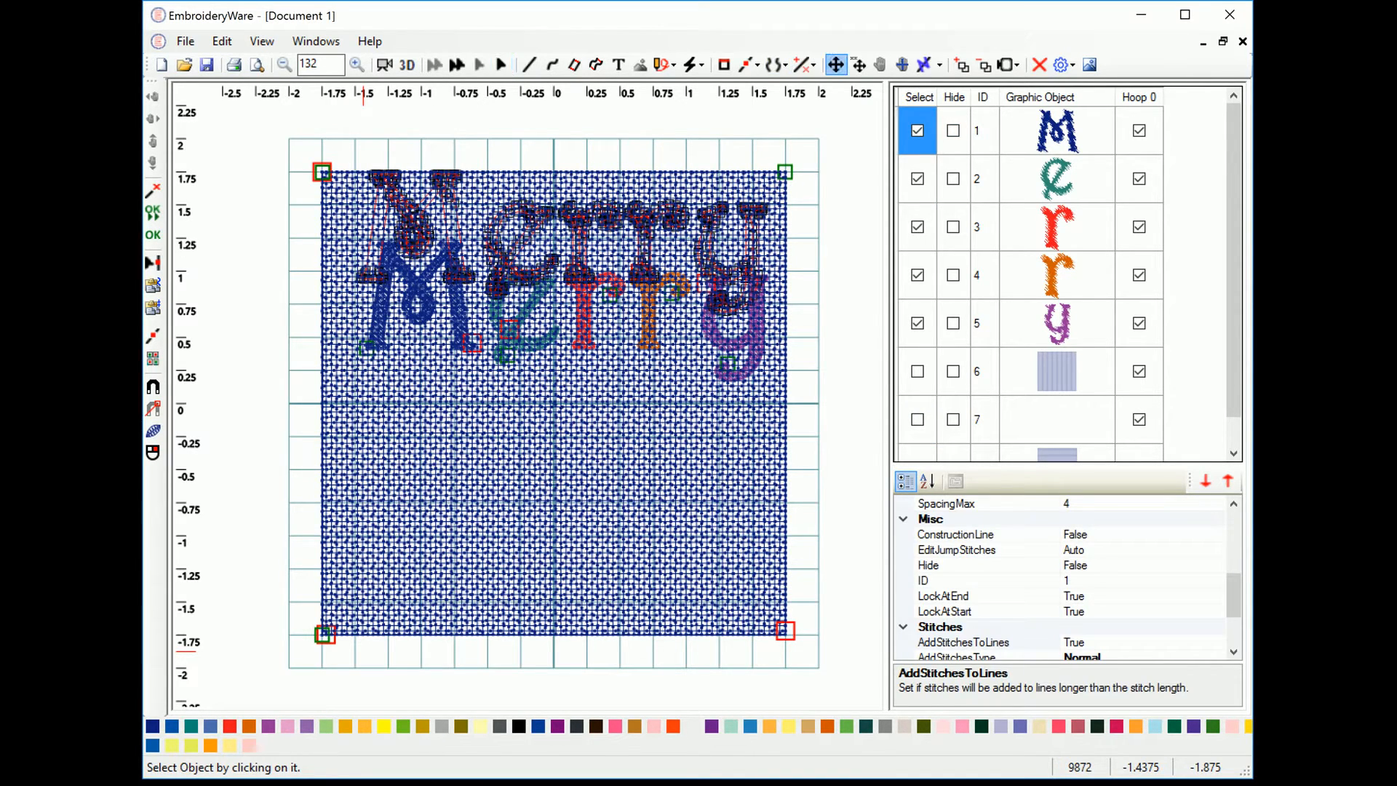
pyautogui.moveTo(583, 267); pyautogui.dragTo(579, 348)
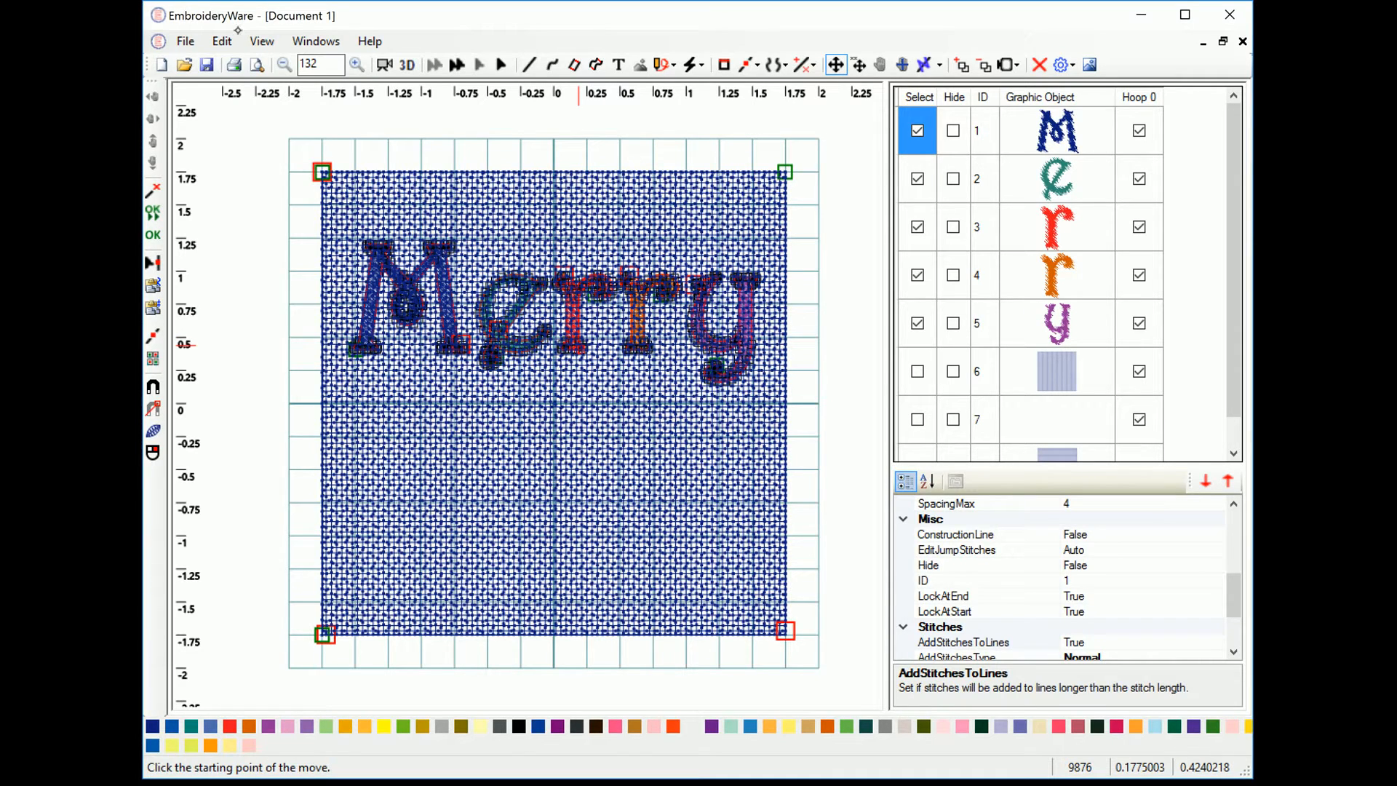
# Step: Copy the five "Merry" letters and paste them at the same location
pyautogui.click(222, 40)
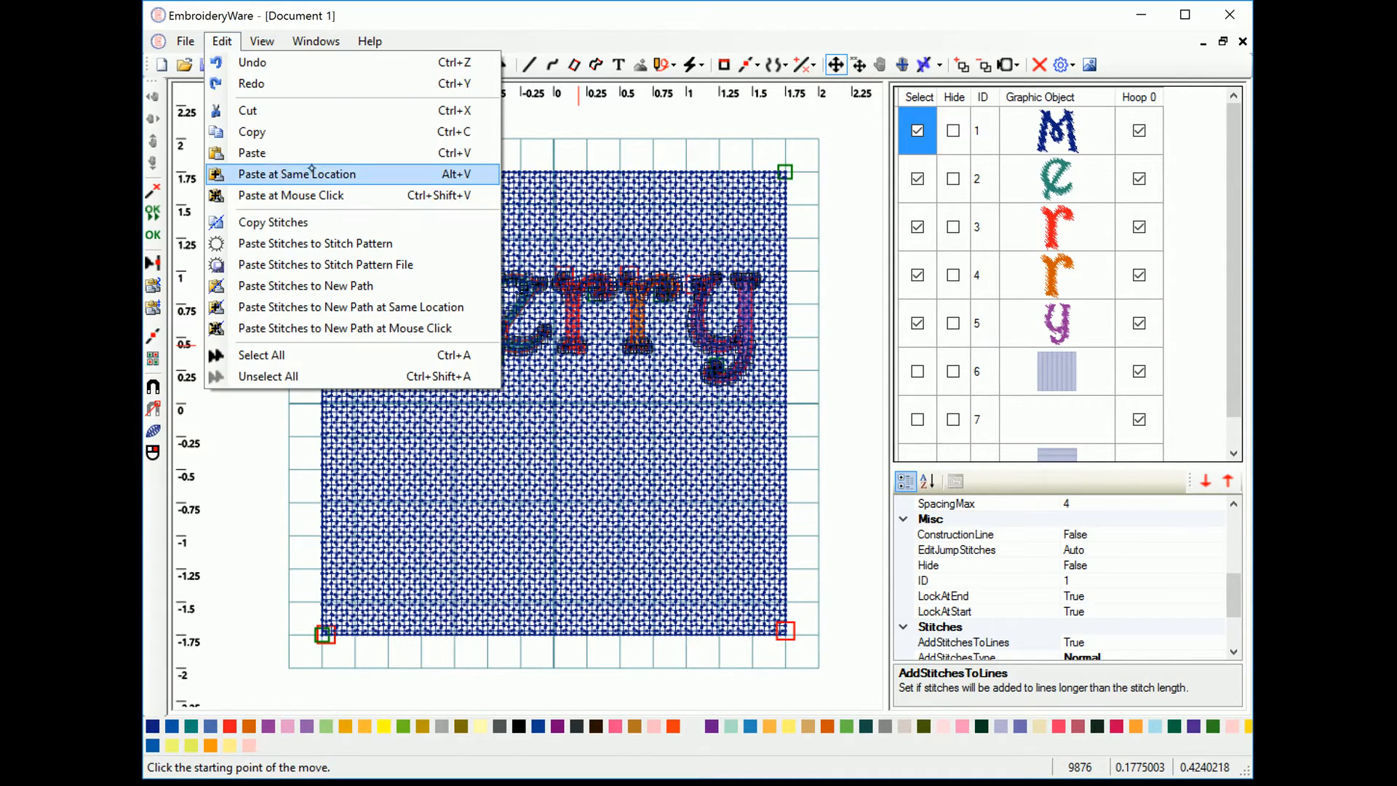
pyautogui.click(254, 132)
pyautogui.click(222, 41)
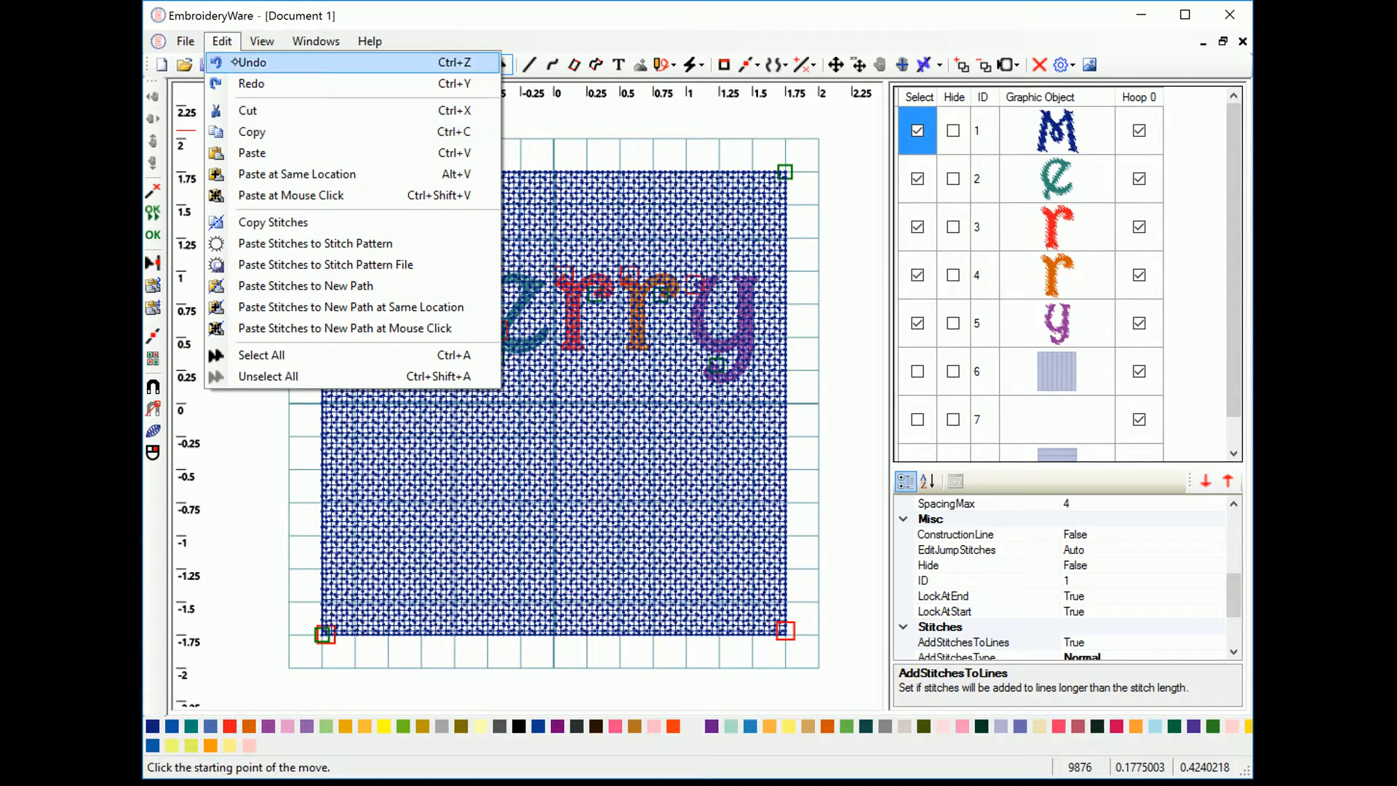
pyautogui.click(275, 173)
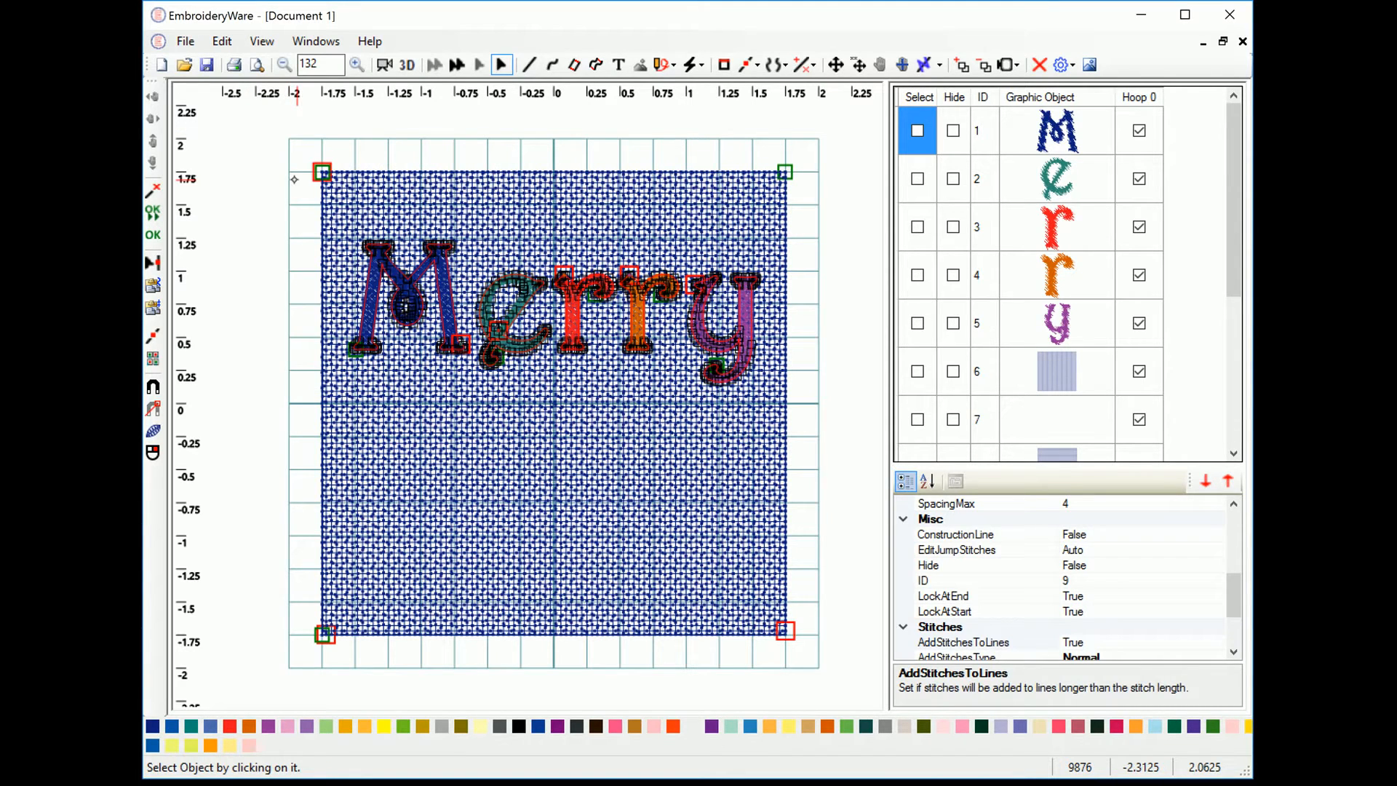
# Step: Move the pasted "Merry" letters down into the lower half of the square and deselect everything
pyautogui.click(836, 64)
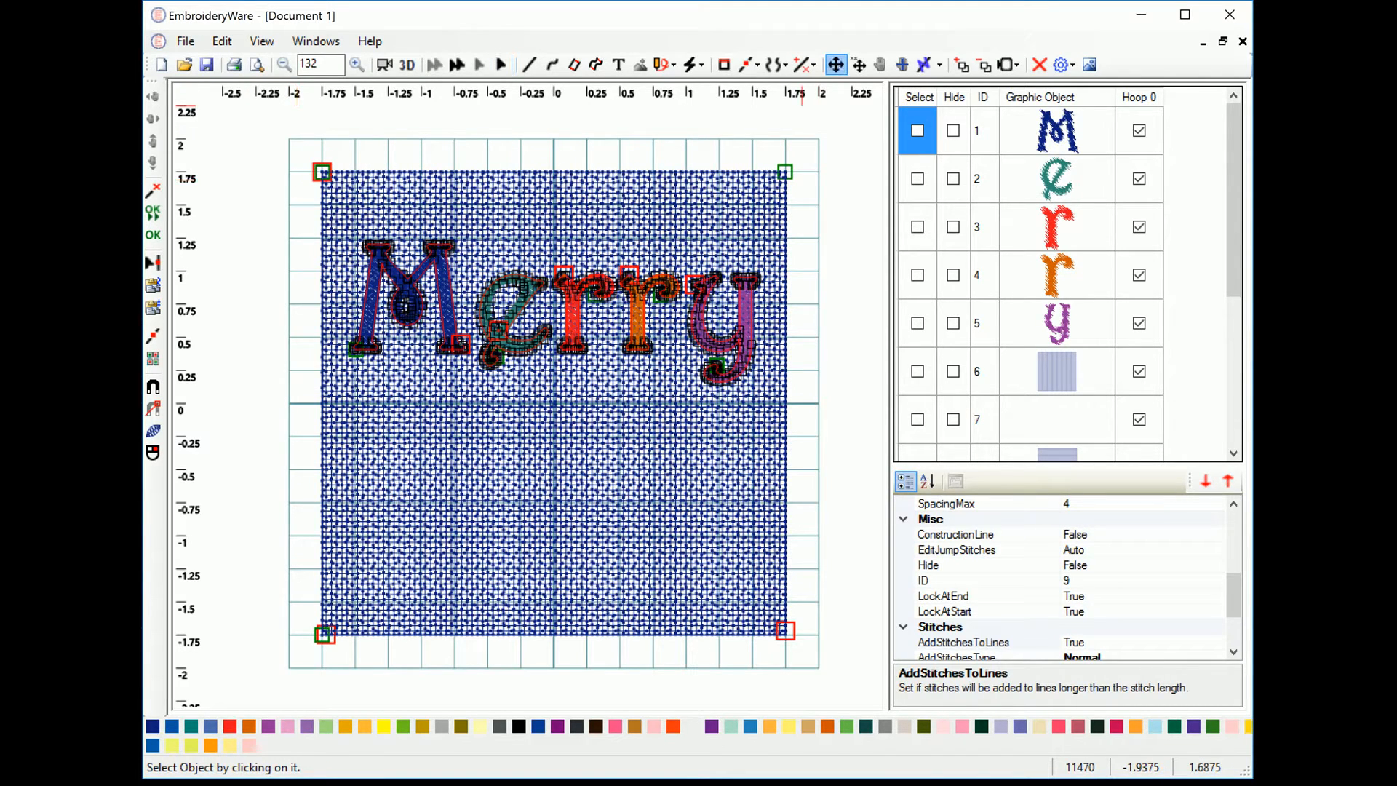
pyautogui.moveTo(570, 331); pyautogui.dragTo(571, 496)
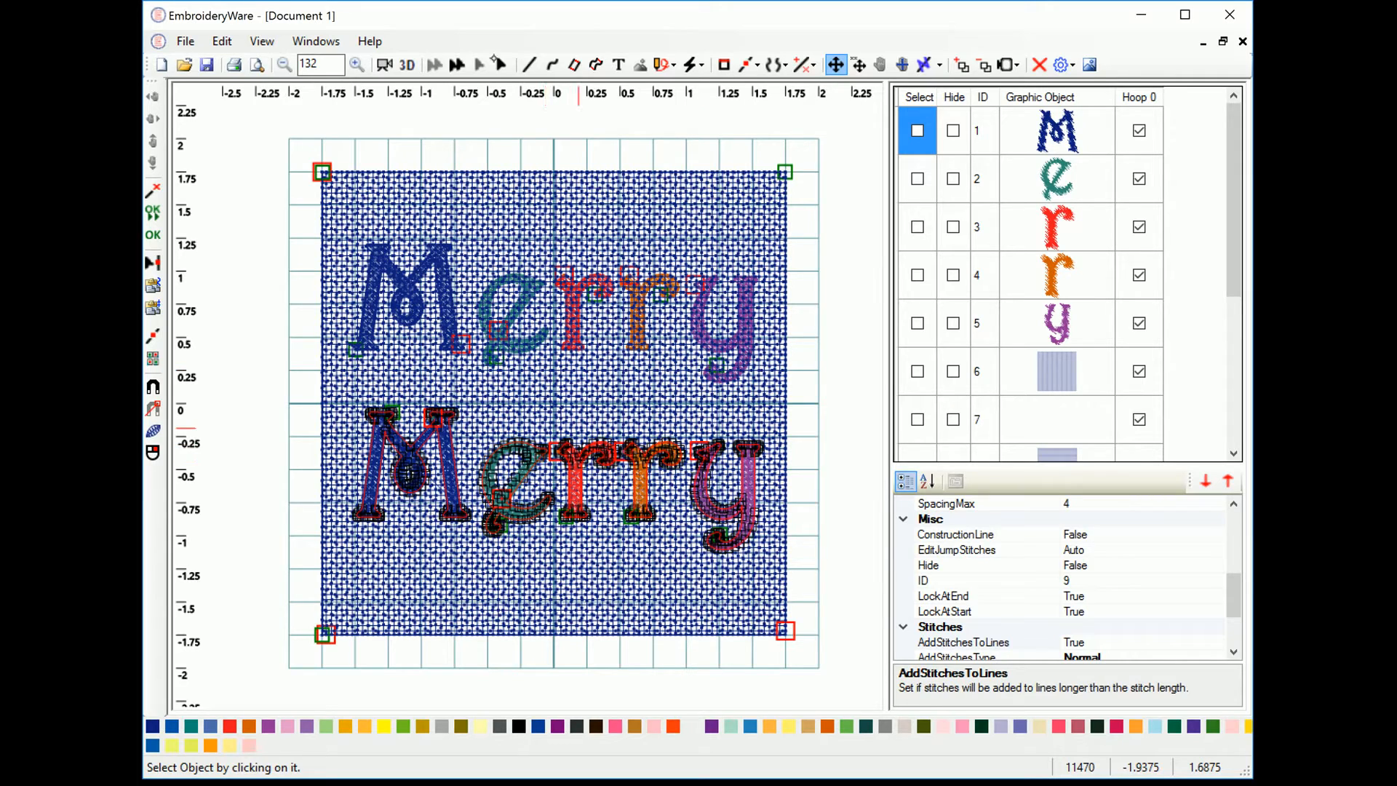
pyautogui.click(501, 65)
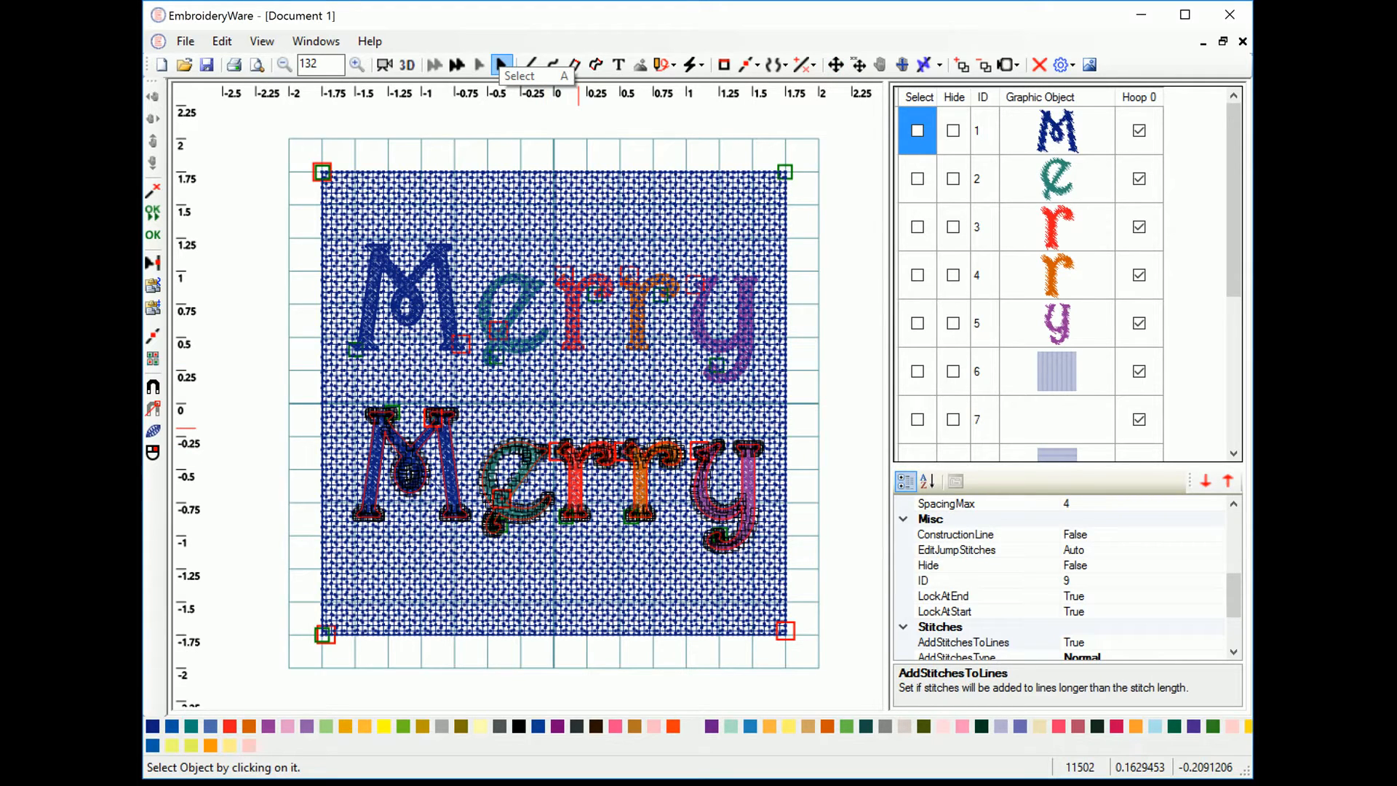
pyautogui.click(922, 95)
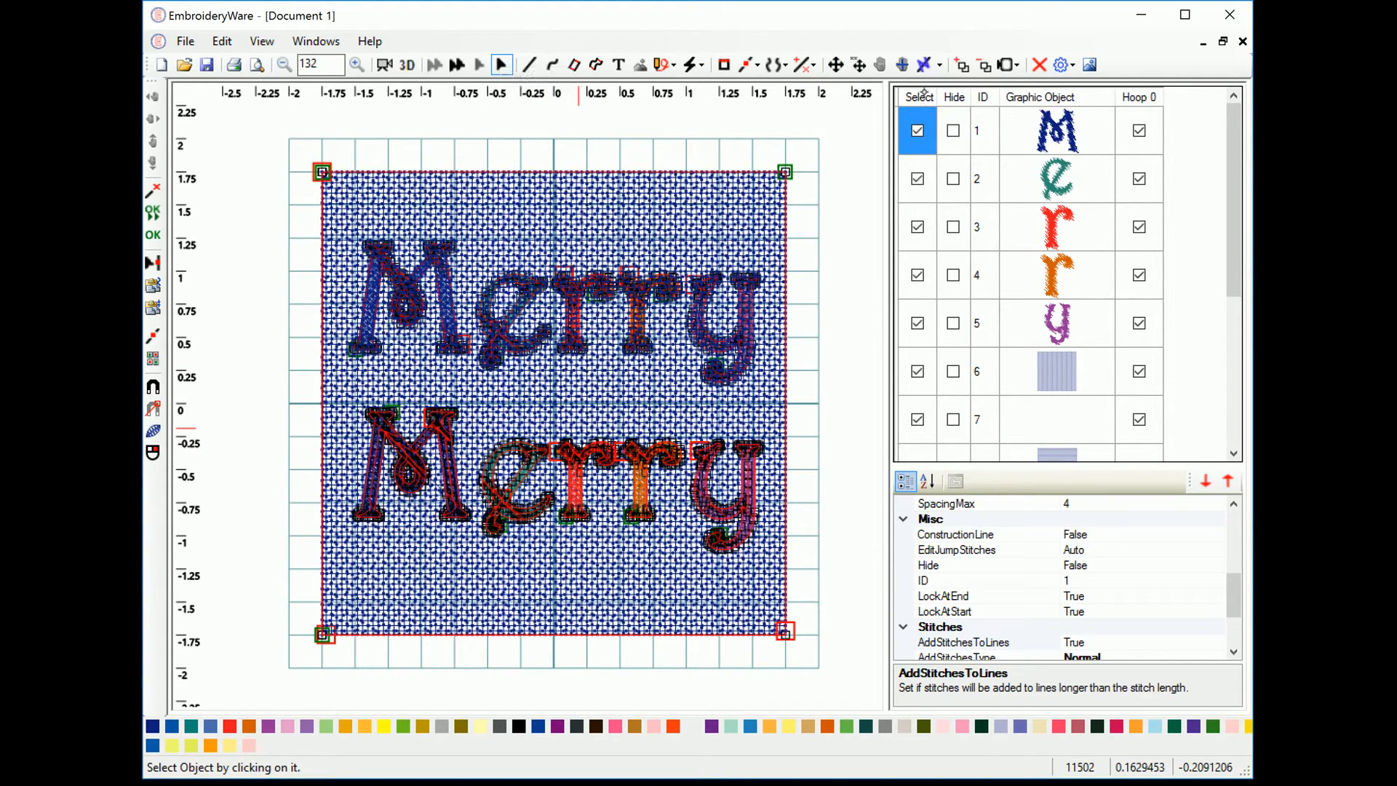
pyautogui.click(922, 95)
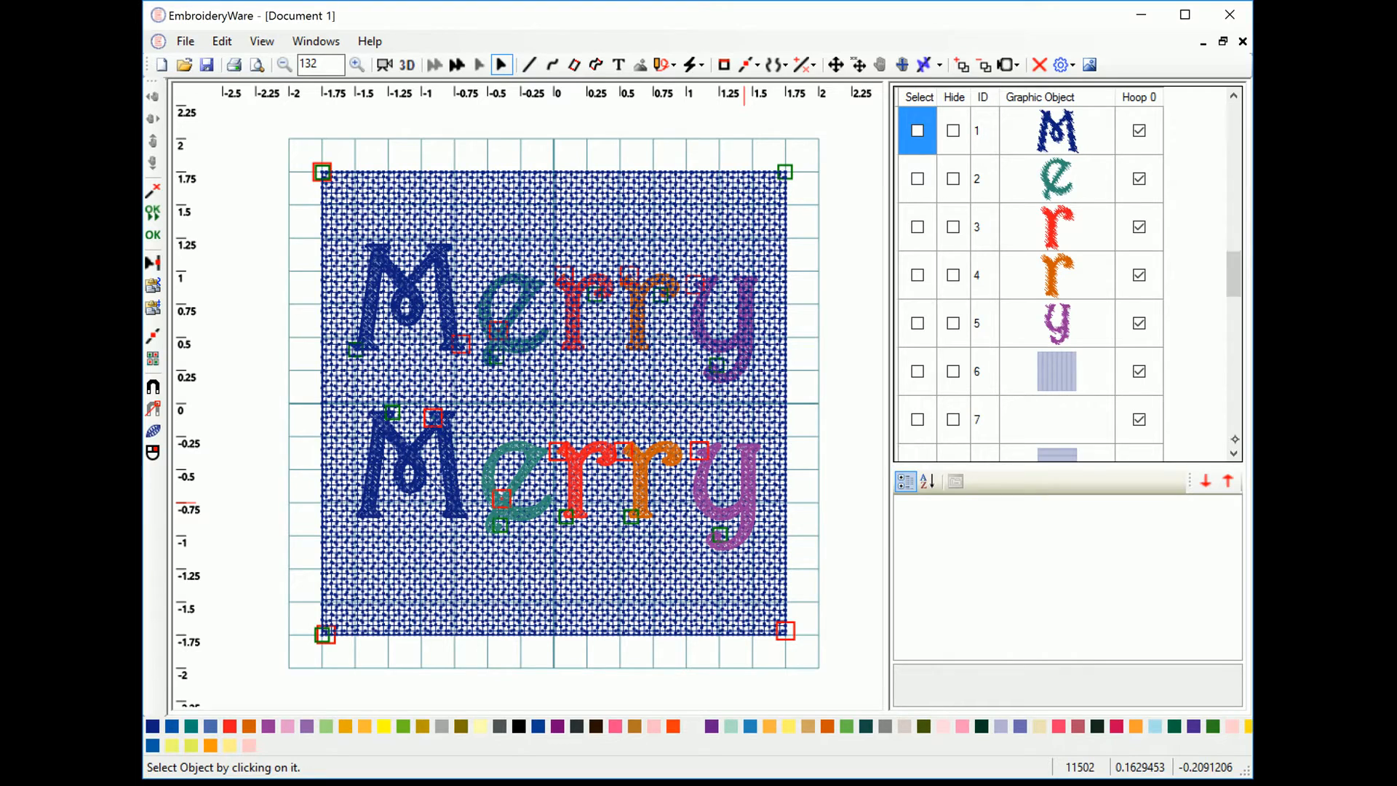
# Step: Move the two filled squares and their connecting line to the start of the stitching order, before all letters, and deselect them
pyautogui.scroll(-2, 1063, 277)
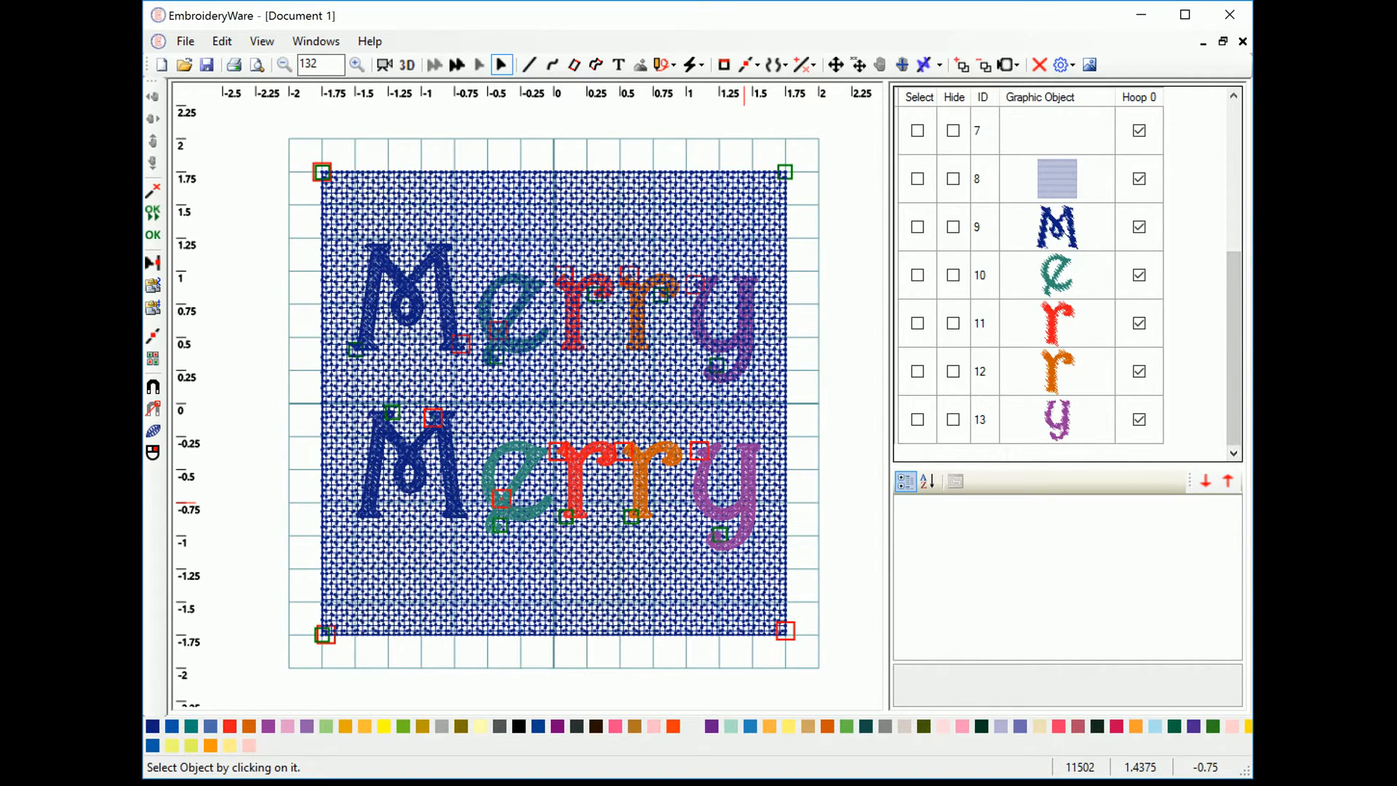
pyautogui.click(1235, 146)
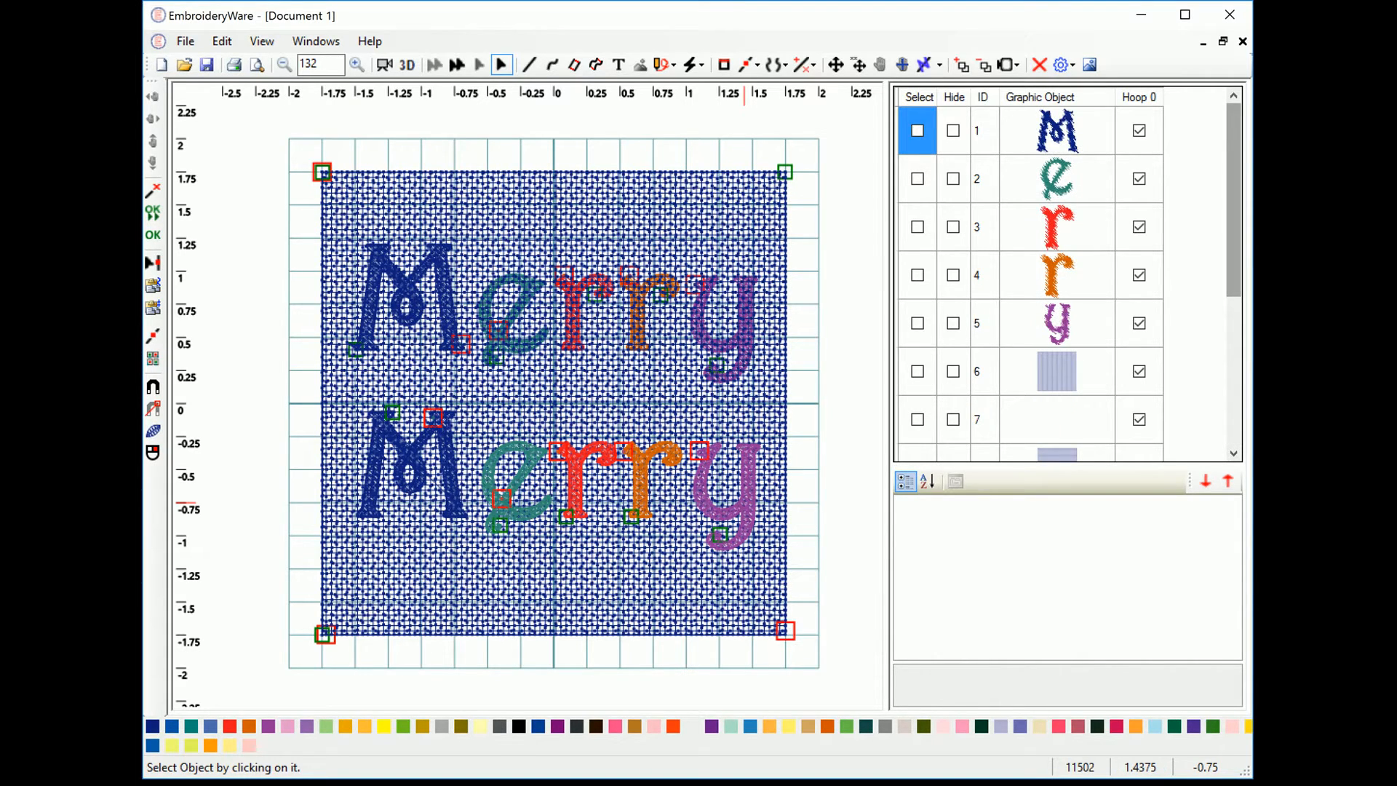
pyautogui.click(918, 372)
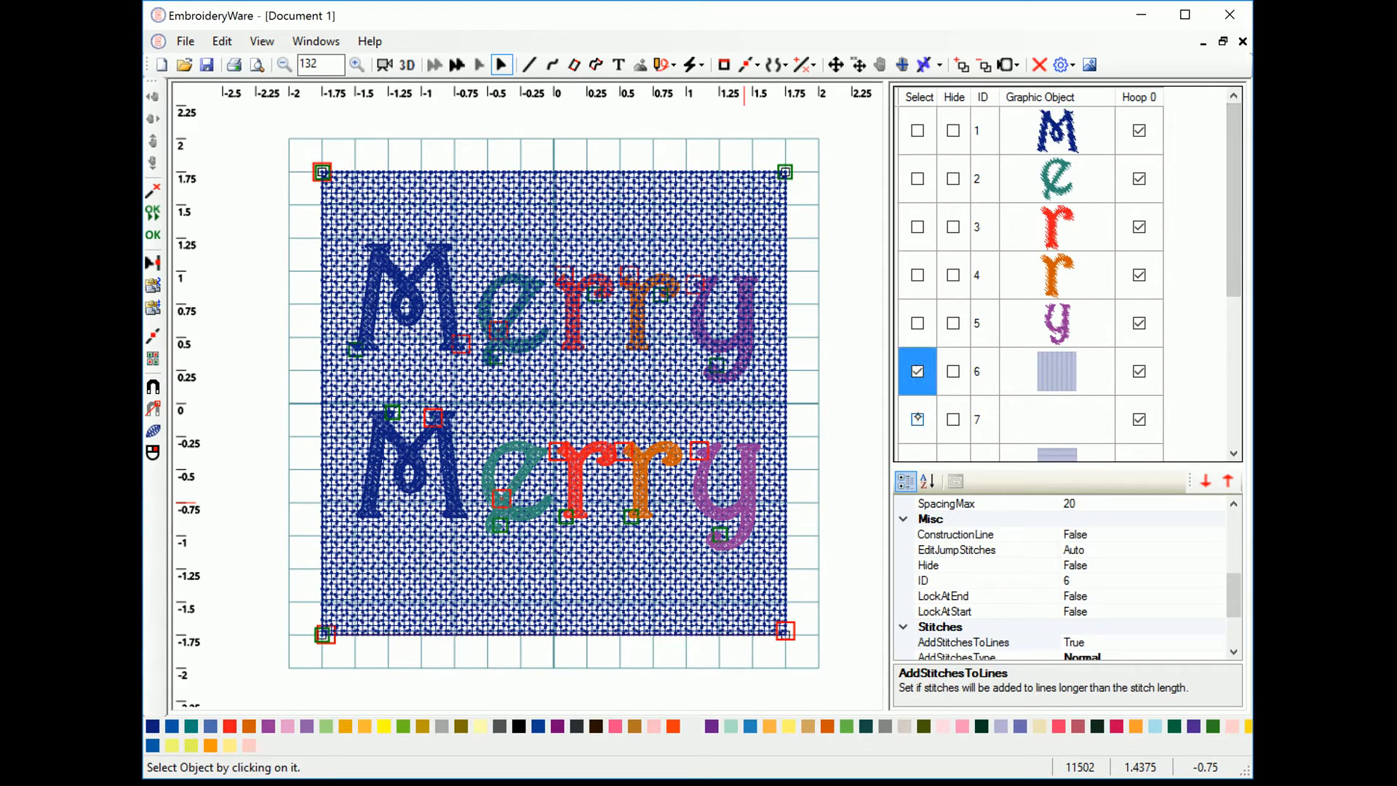
pyautogui.click(917, 420)
pyautogui.click(1235, 453)
pyautogui.click(918, 420)
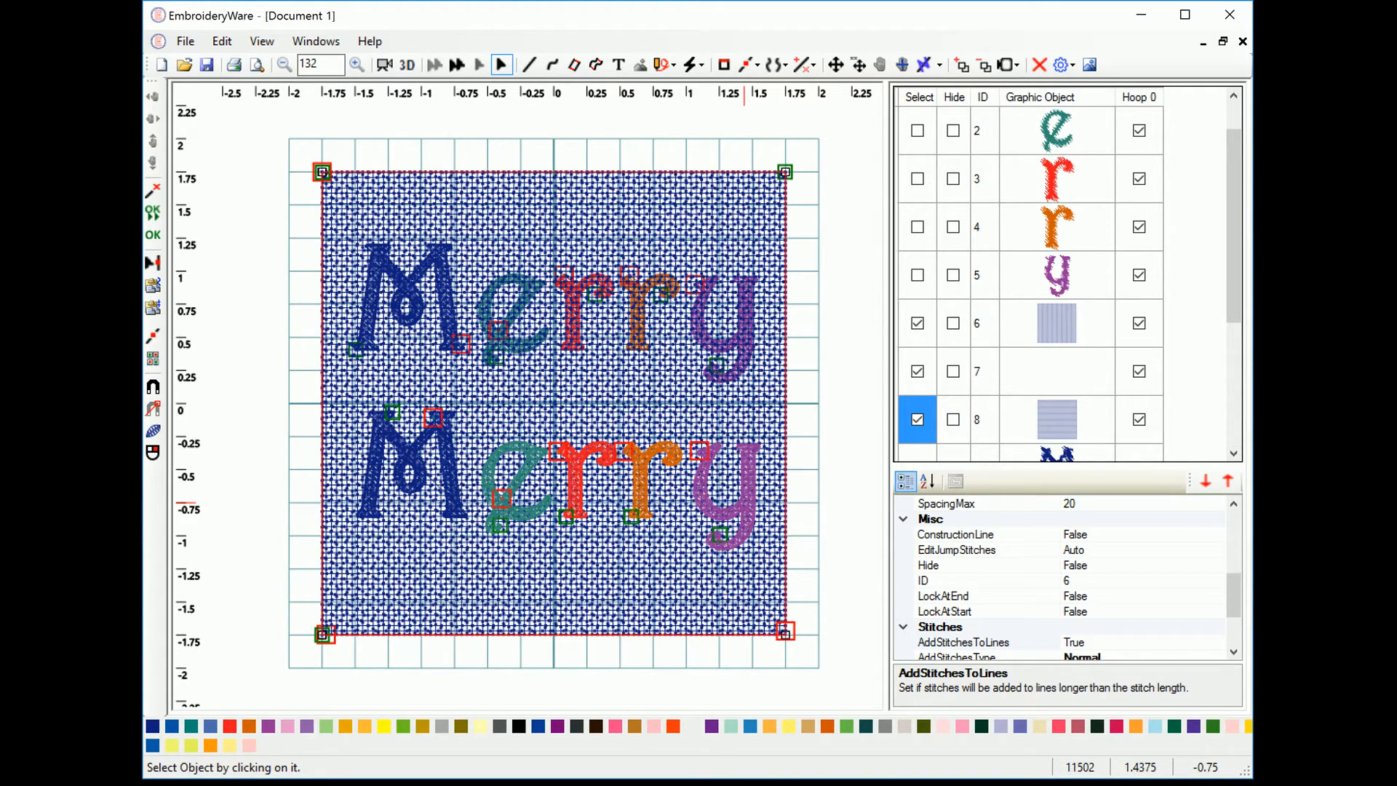
pyautogui.click(1229, 481)
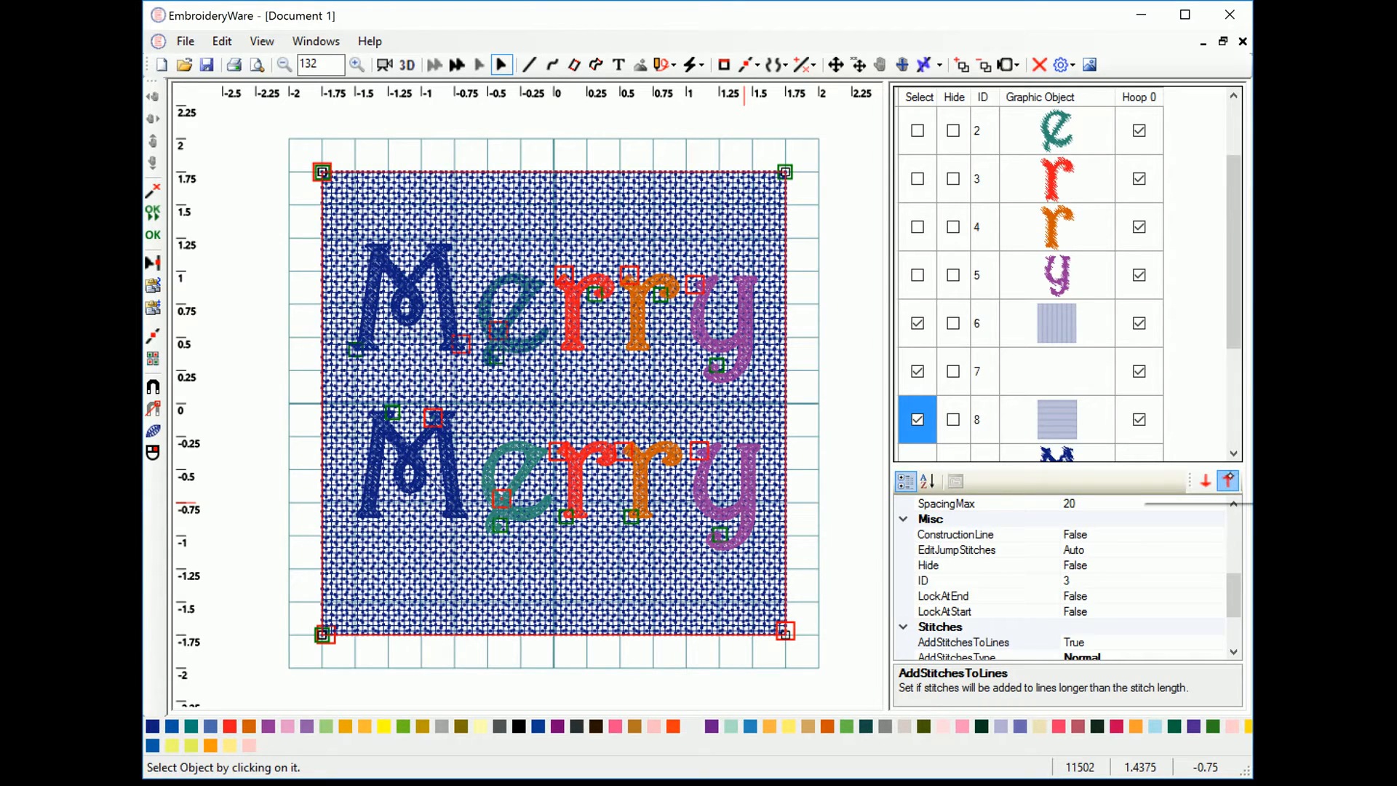
pyautogui.click(1230, 480)
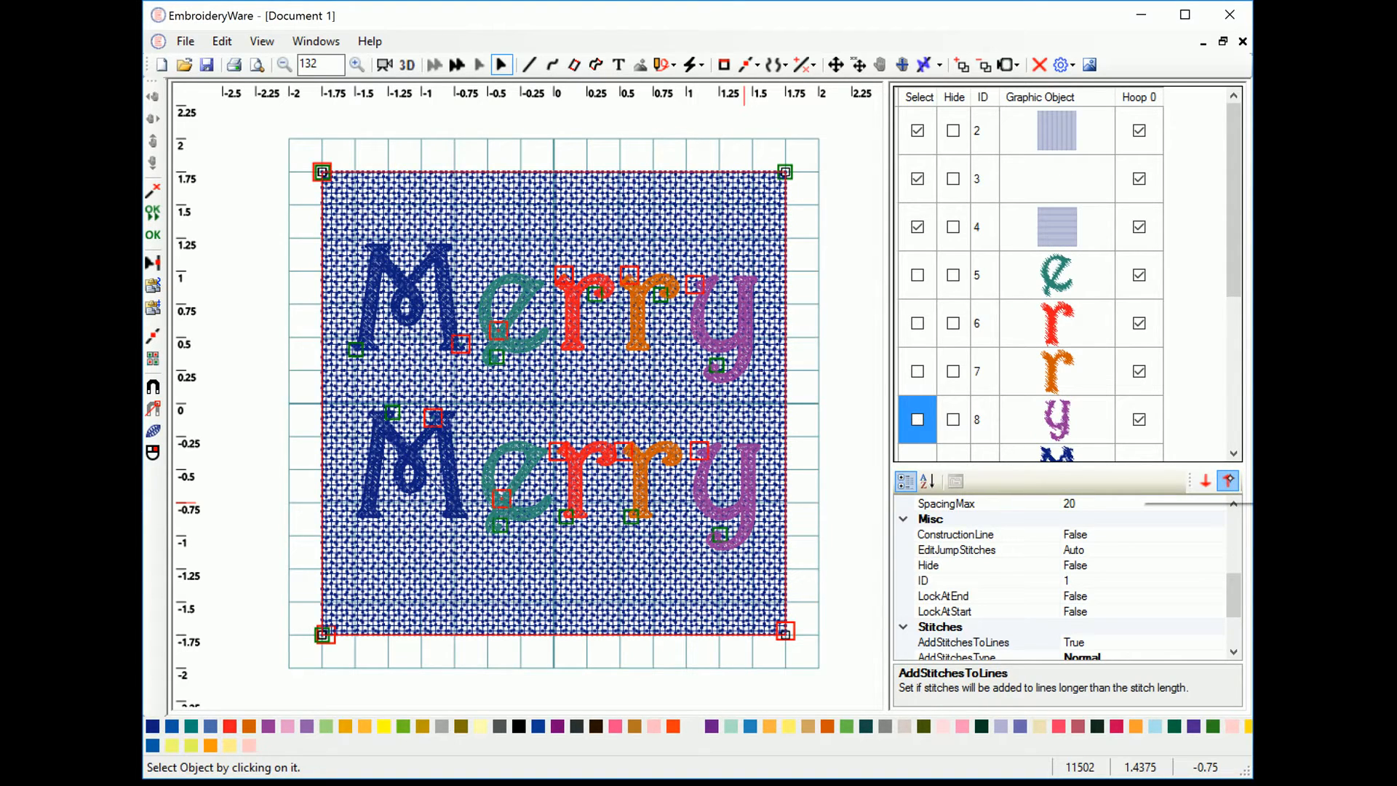
pyautogui.click(1230, 481)
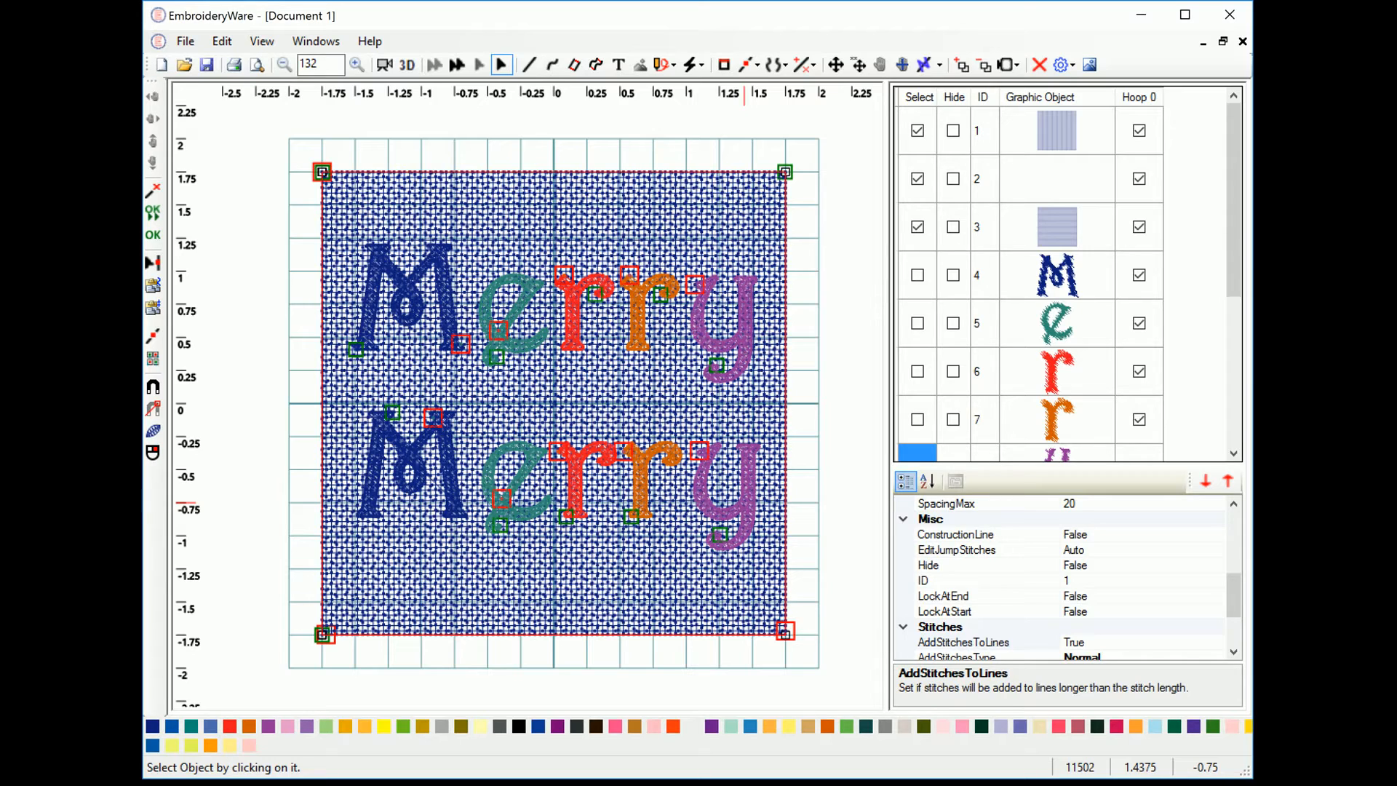
pyautogui.click(918, 130)
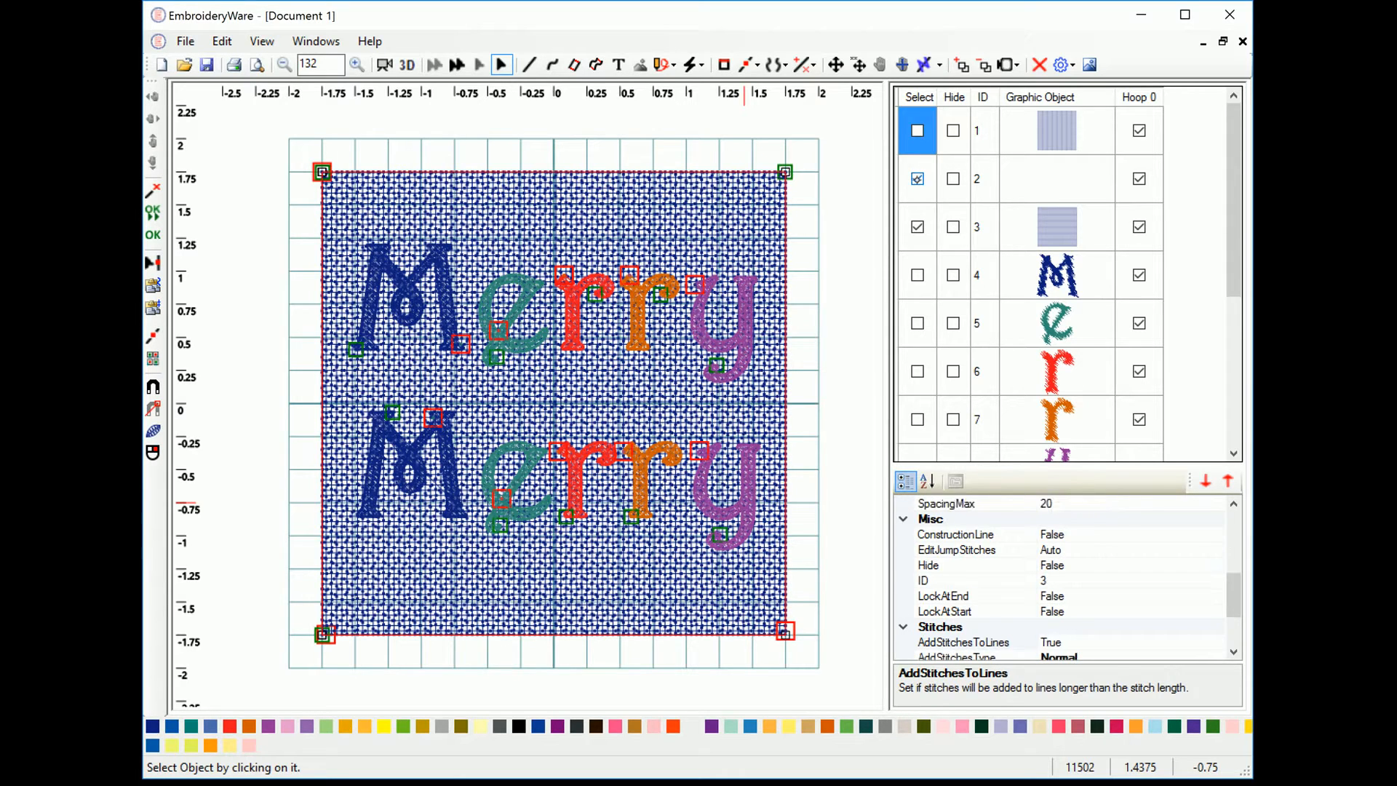
pyautogui.click(917, 227)
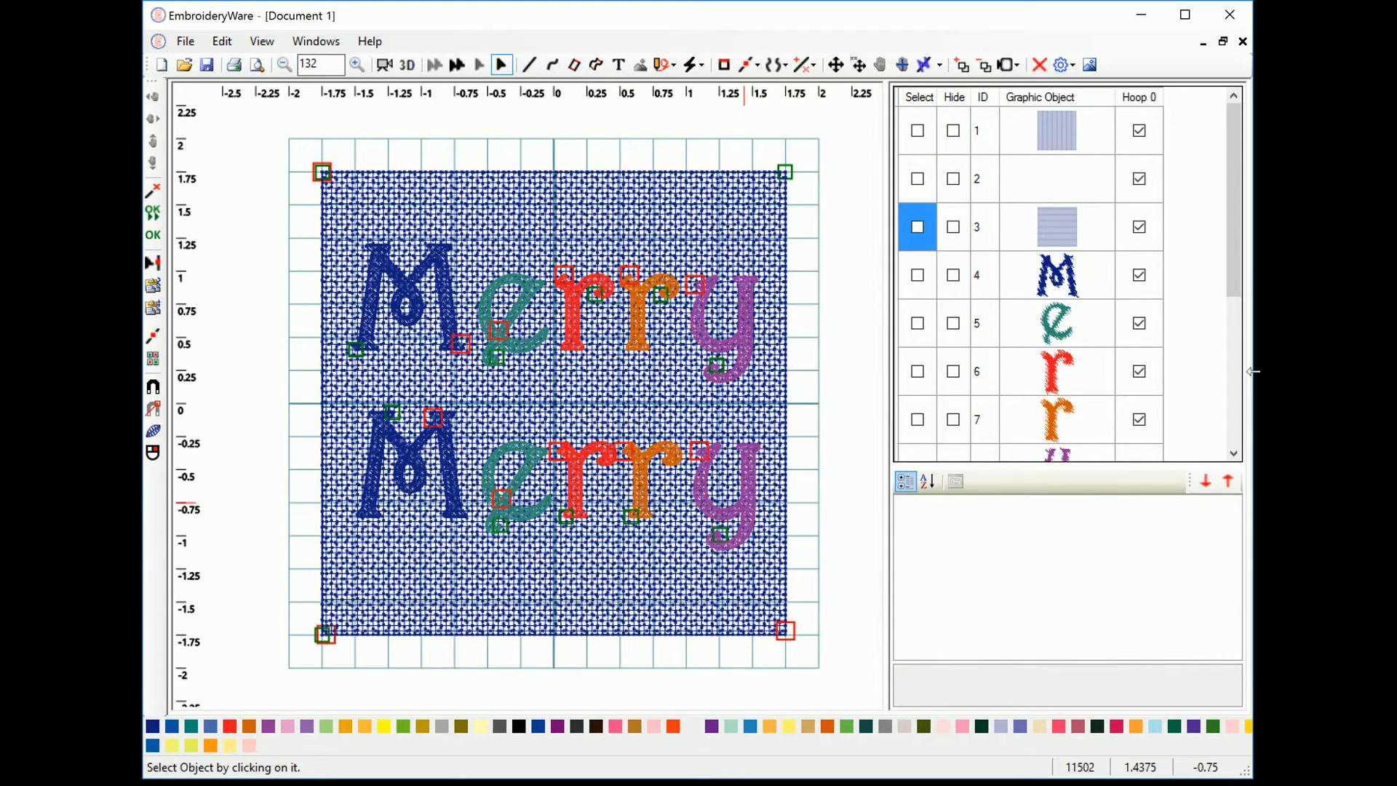
# Step: Copy the horizontally stitched filled square, object 3, and paste the copy at the same location
pyautogui.click(1234, 399)
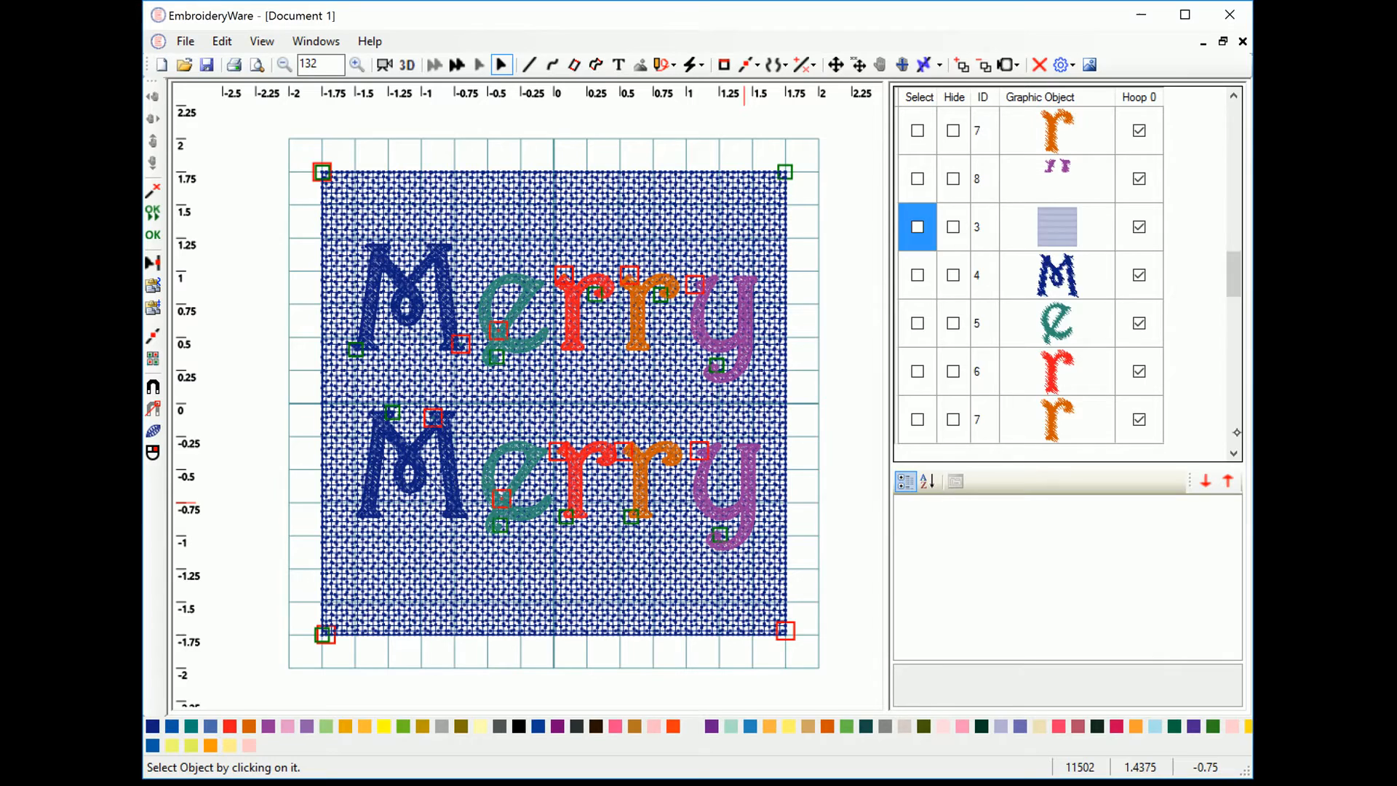
pyautogui.click(1233, 147)
pyautogui.click(918, 227)
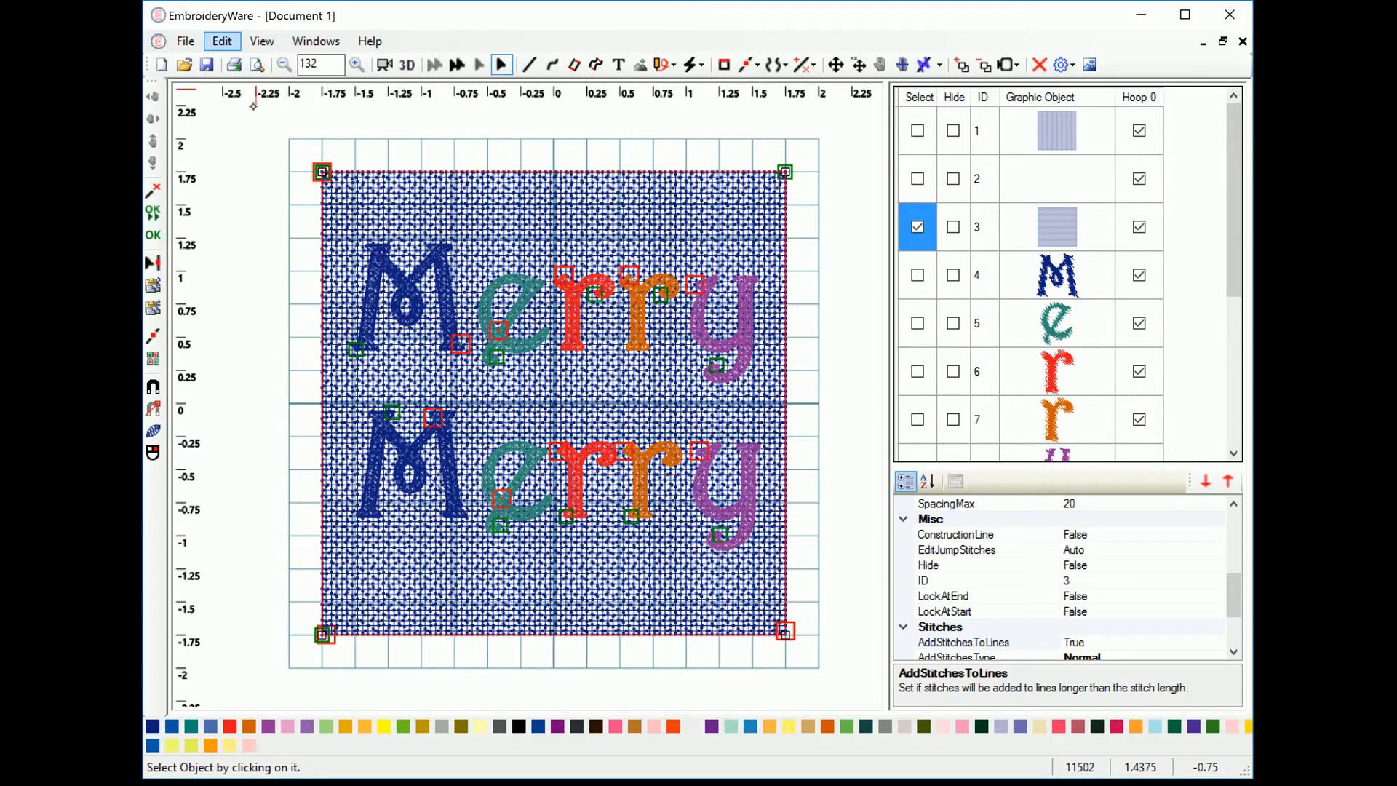
pyautogui.click(226, 44)
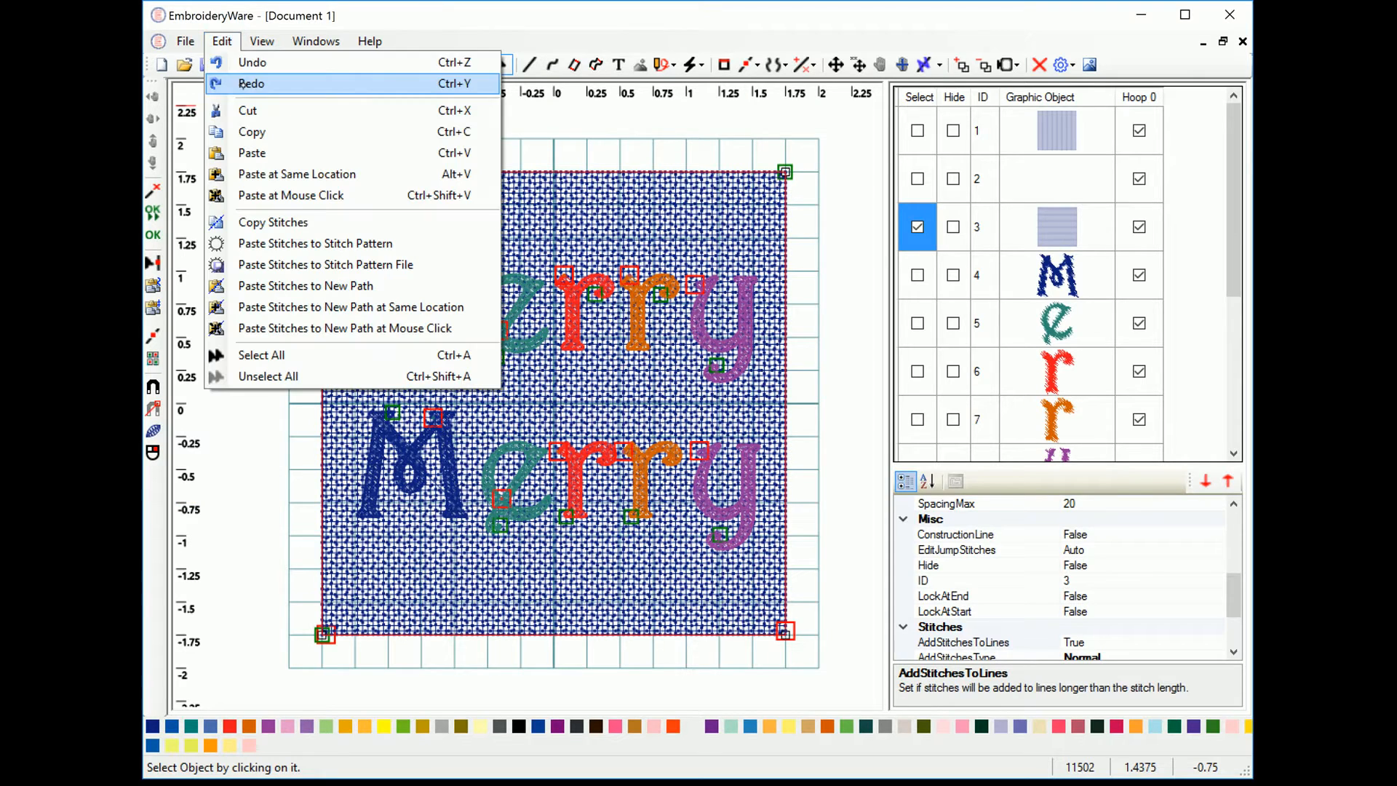
pyautogui.click(259, 129)
pyautogui.click(259, 129)
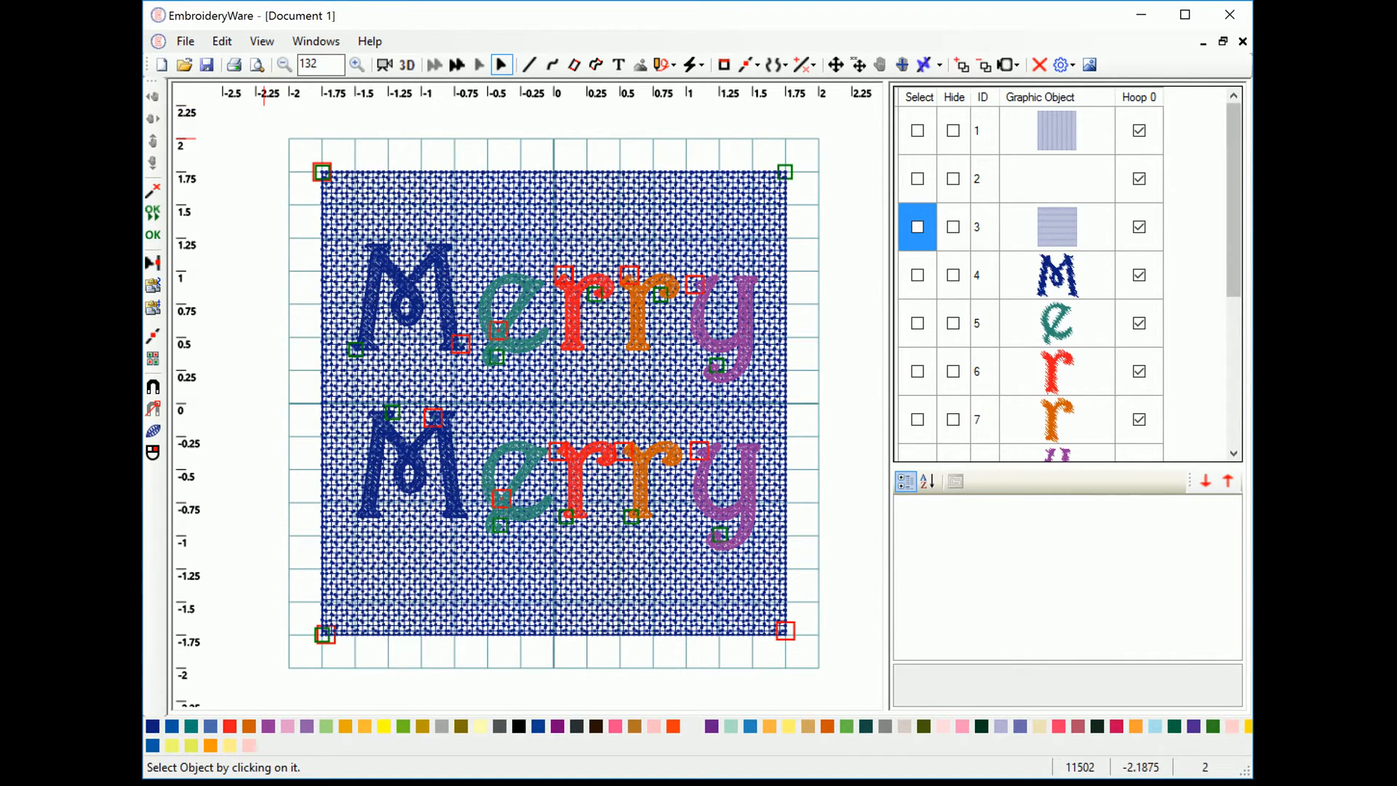
pyautogui.click(222, 41)
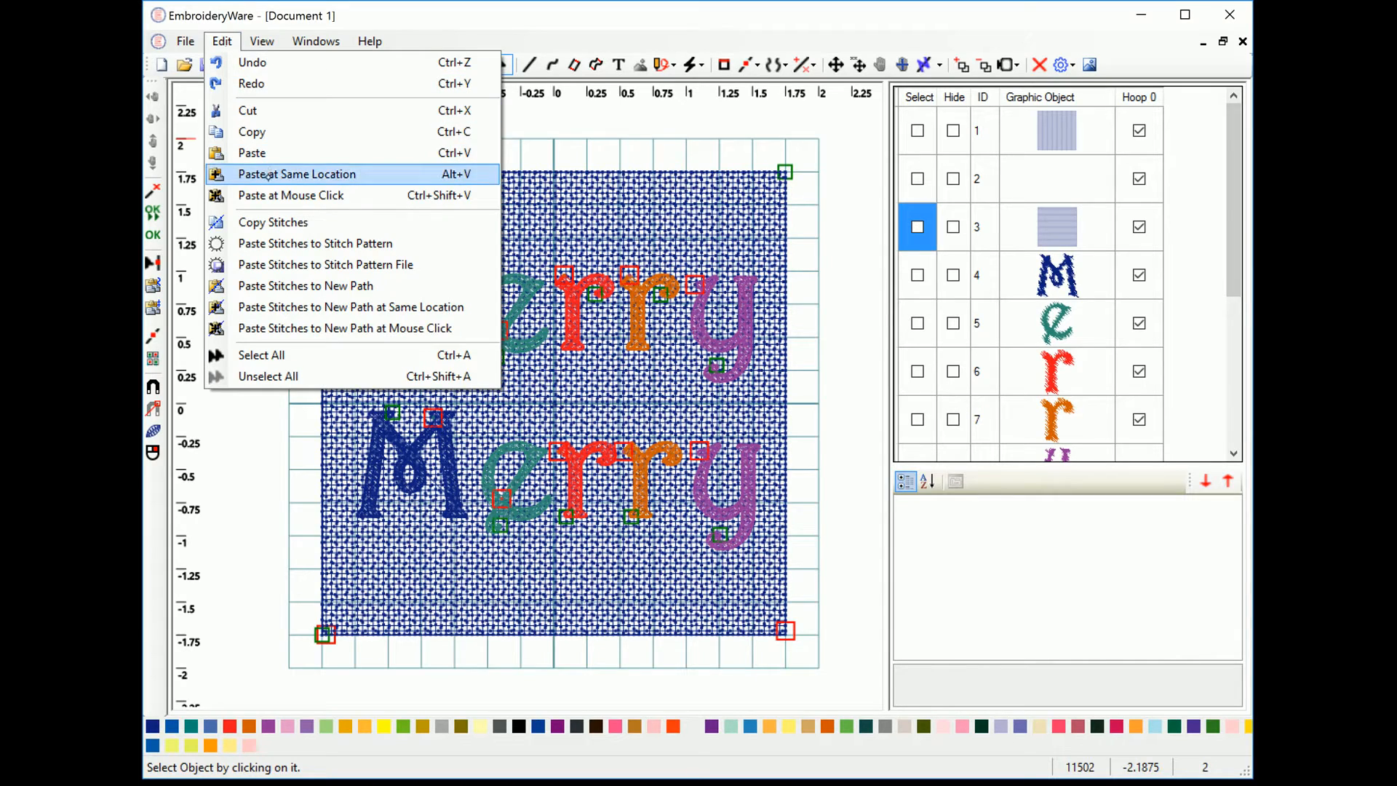
pyautogui.click(270, 173)
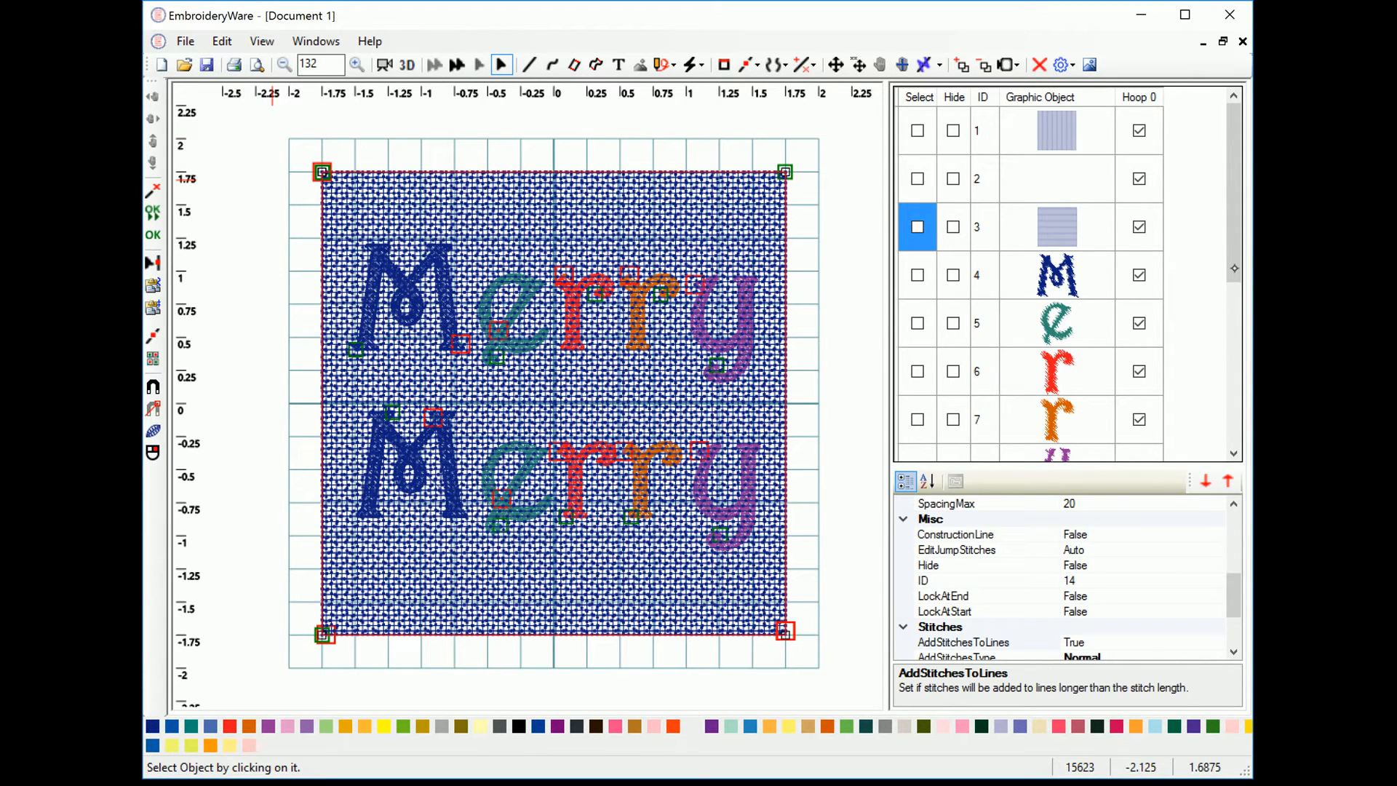
# Step: Change the pasted square's stitch type from Fill to Satin to form a border around the design
pyautogui.click(1235, 423)
pyautogui.click(1235, 452)
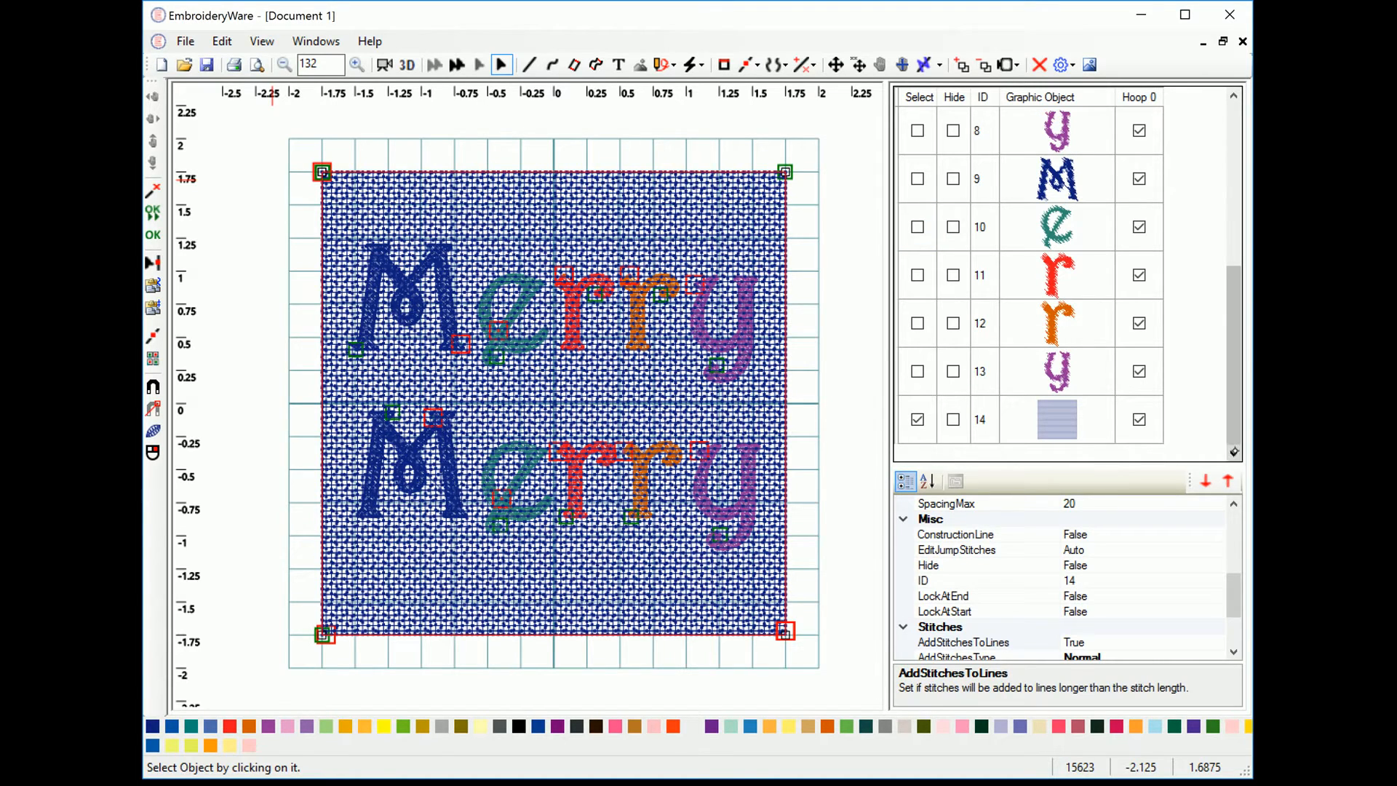
pyautogui.click(1234, 650)
pyautogui.click(1234, 650)
pyautogui.click(1233, 650)
pyautogui.click(1233, 650)
pyautogui.click(1234, 650)
pyautogui.click(1234, 650)
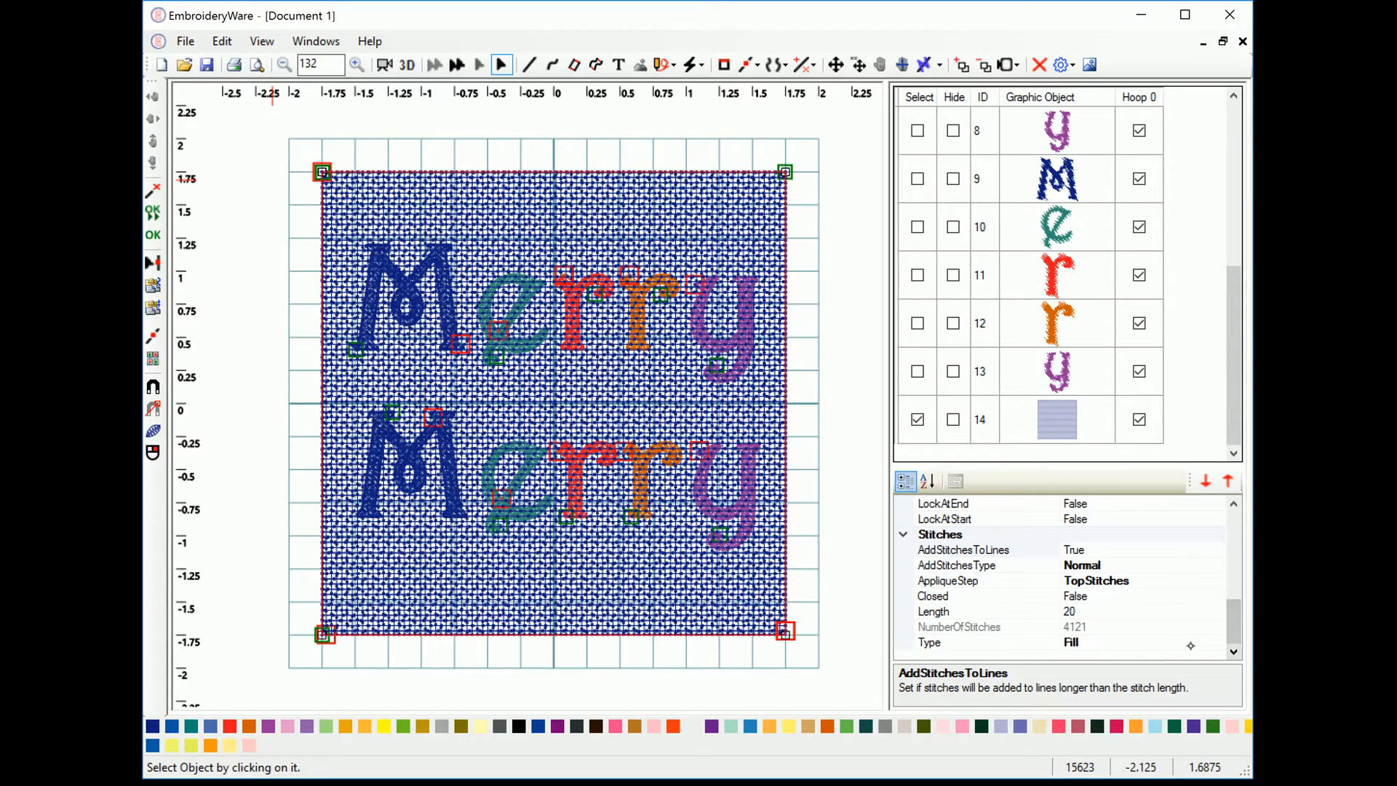
pyautogui.click(1205, 644)
pyautogui.click(1216, 642)
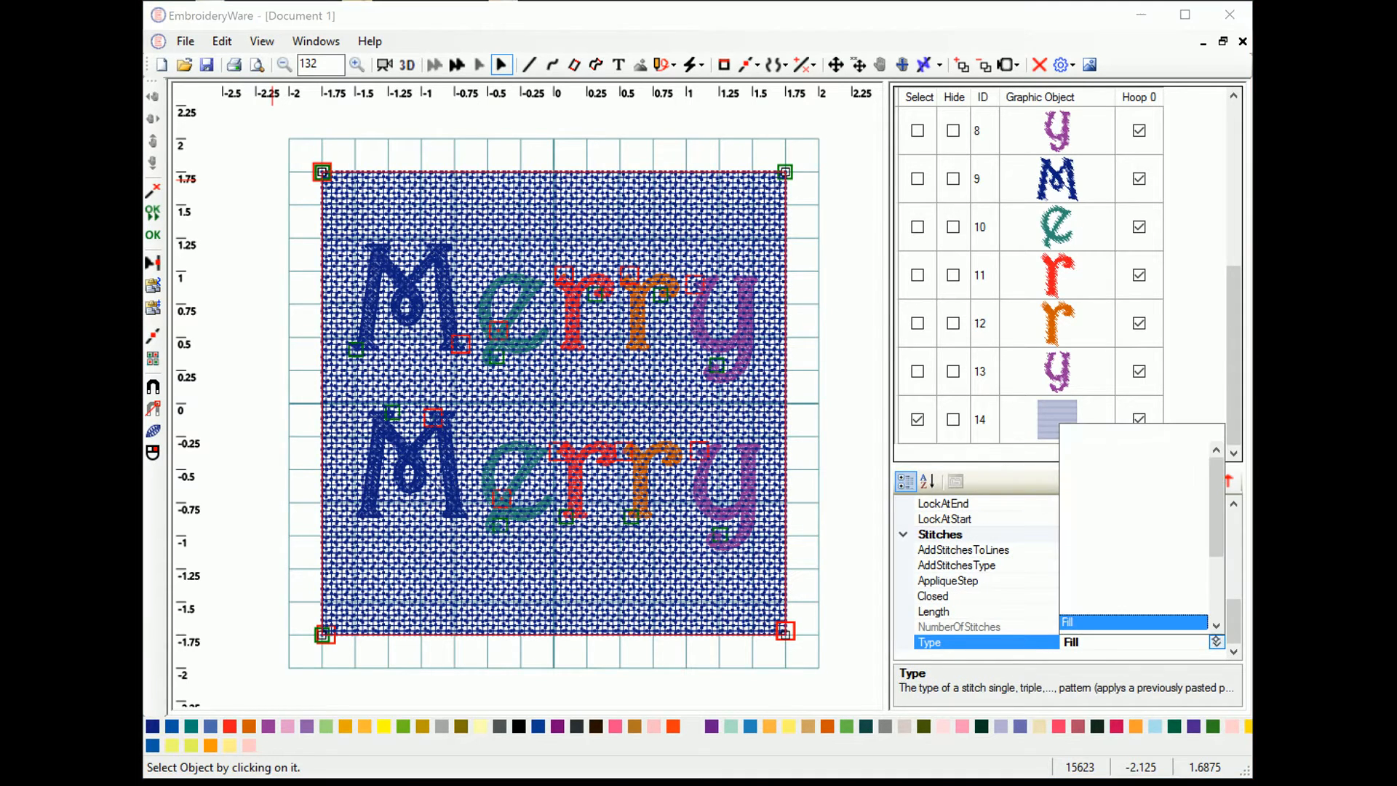
pyautogui.scroll(-2, 1208, 582)
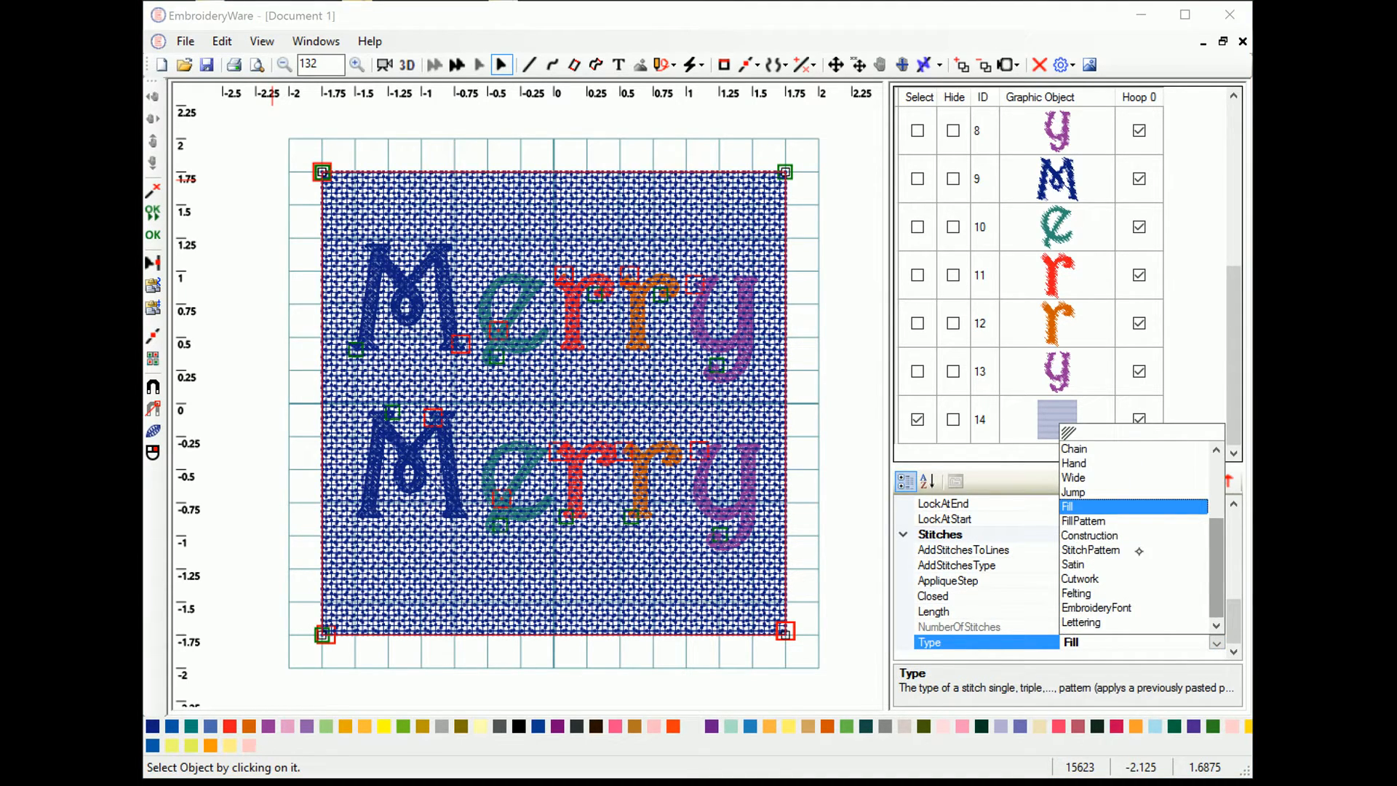
pyautogui.click(1080, 563)
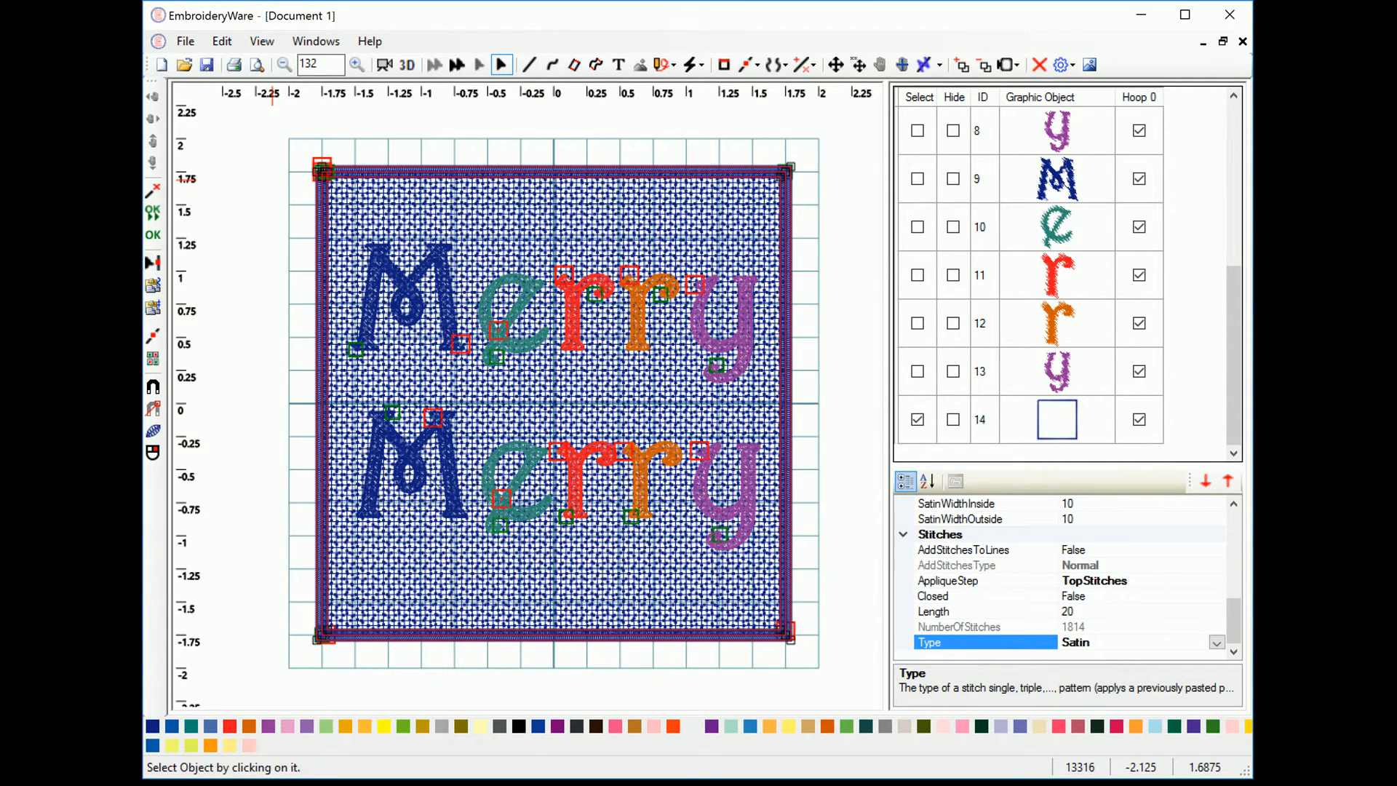
# Step: Select all objects, including the border and both "Merry" words, recolor them Silver, and deselect everything
pyautogui.scroll(3, 1240, 158)
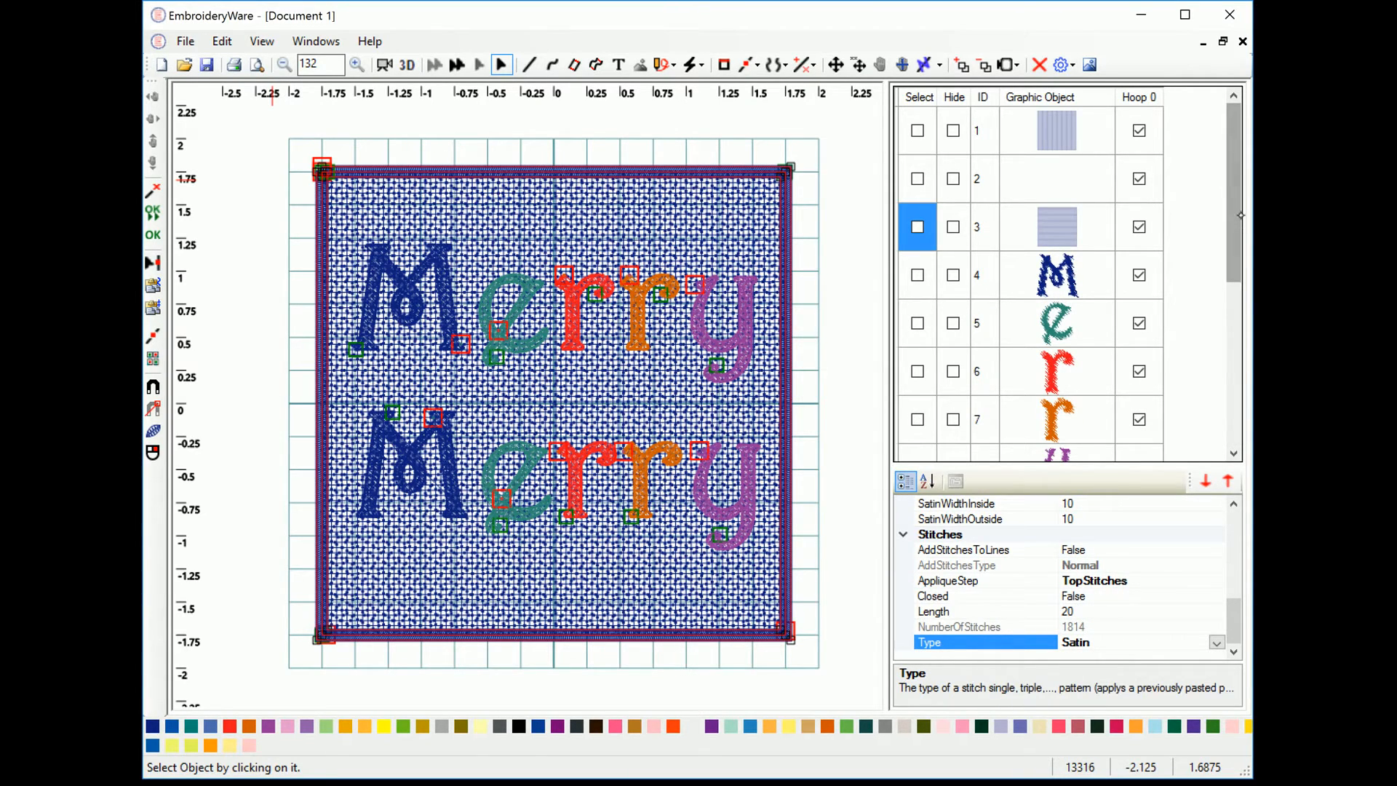
pyautogui.scroll(-3, 1239, 219)
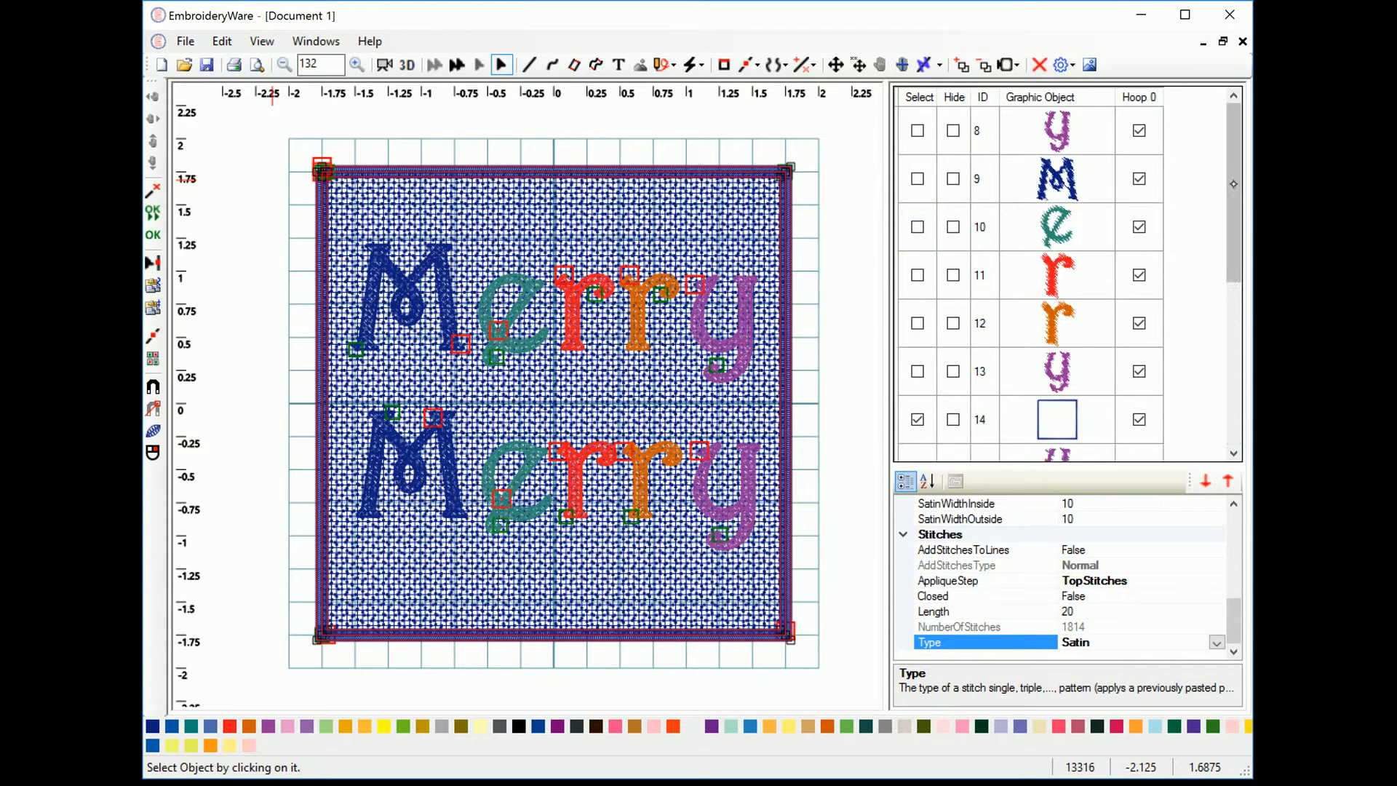
pyautogui.scroll(3, 1232, 153)
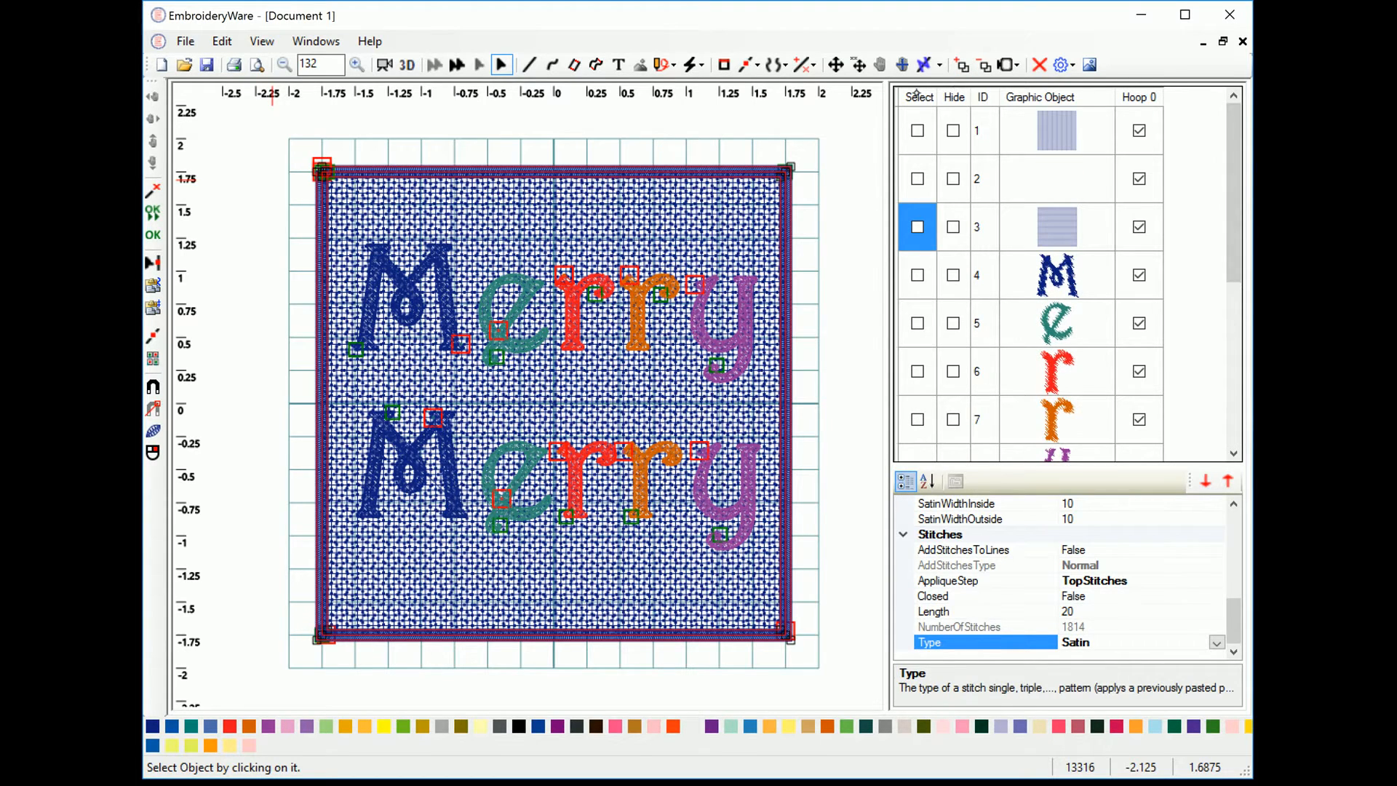
pyautogui.click(917, 97)
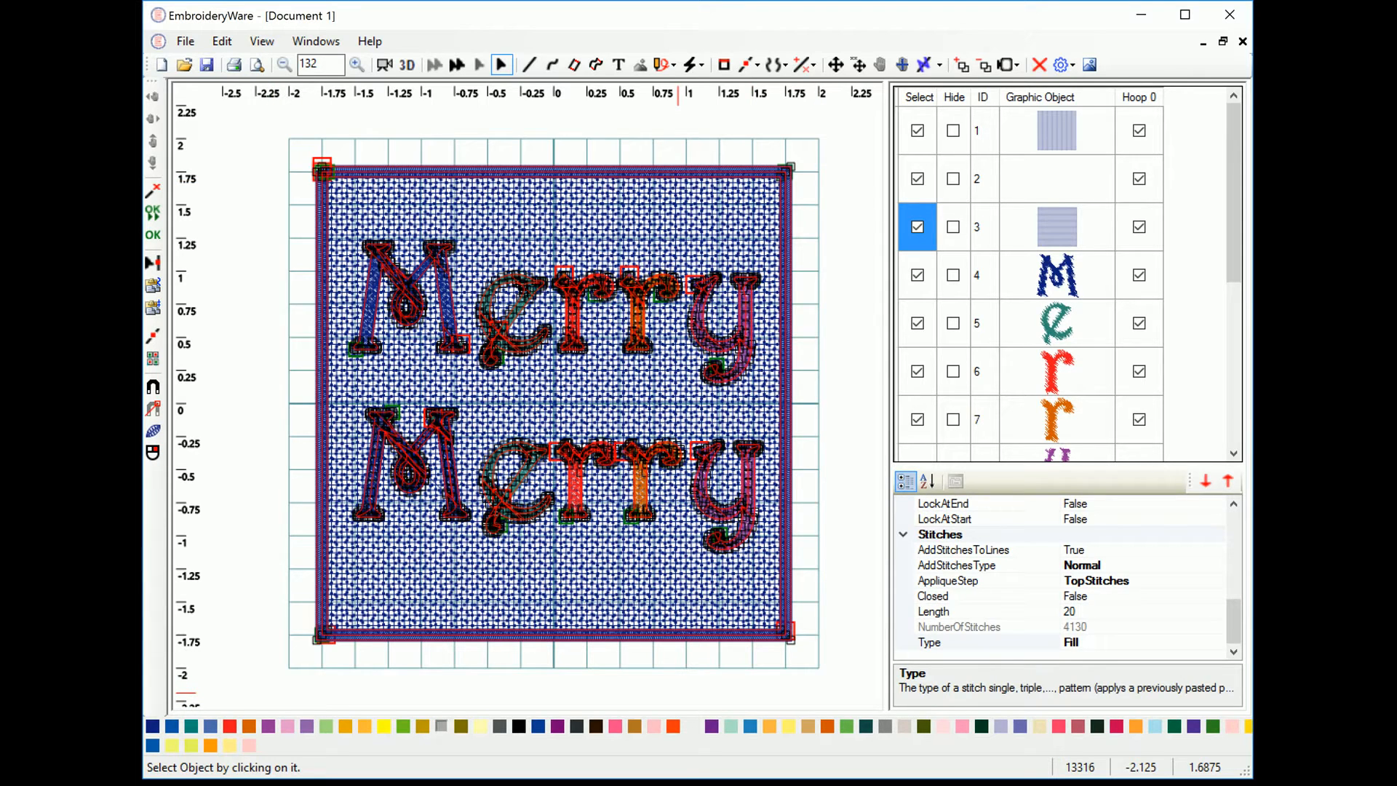
pyautogui.click(441, 725)
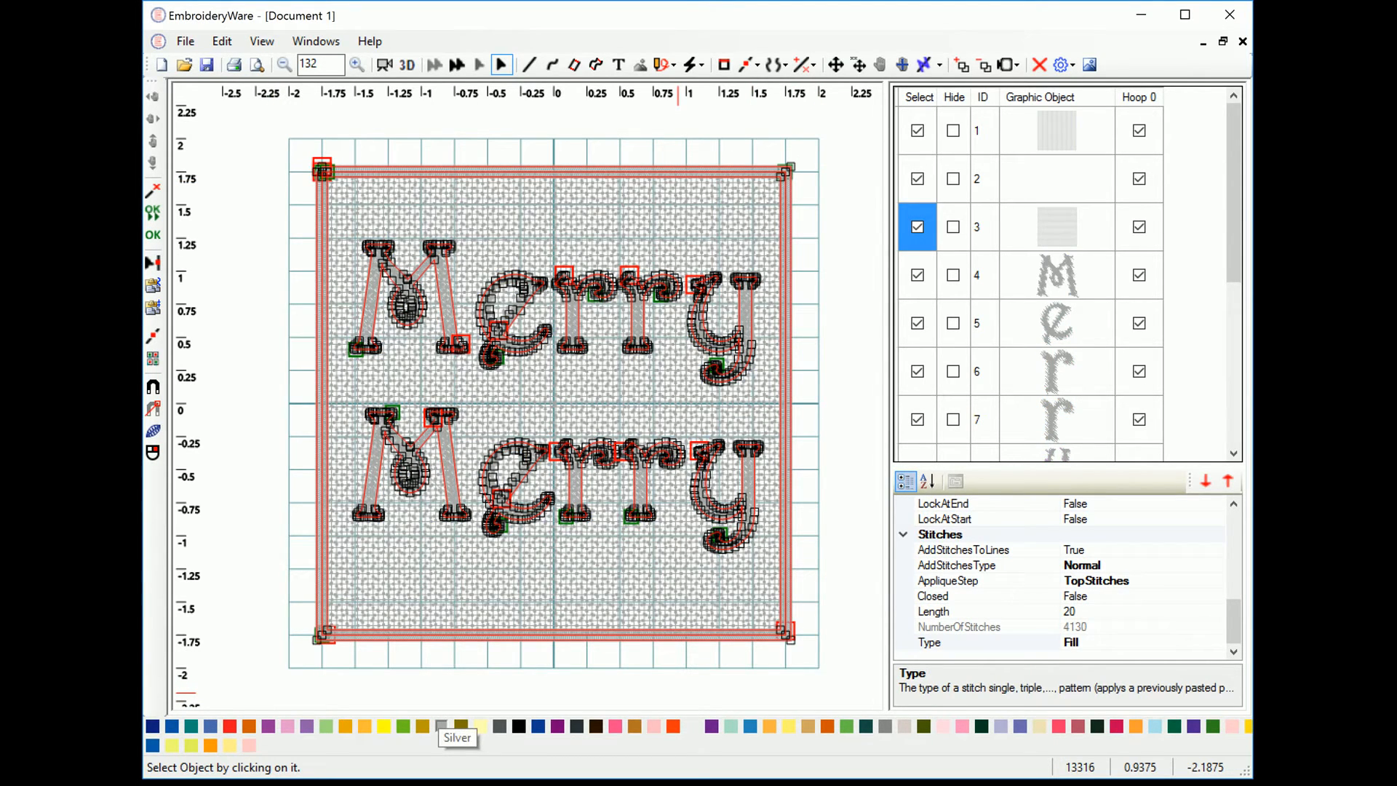
pyautogui.click(917, 97)
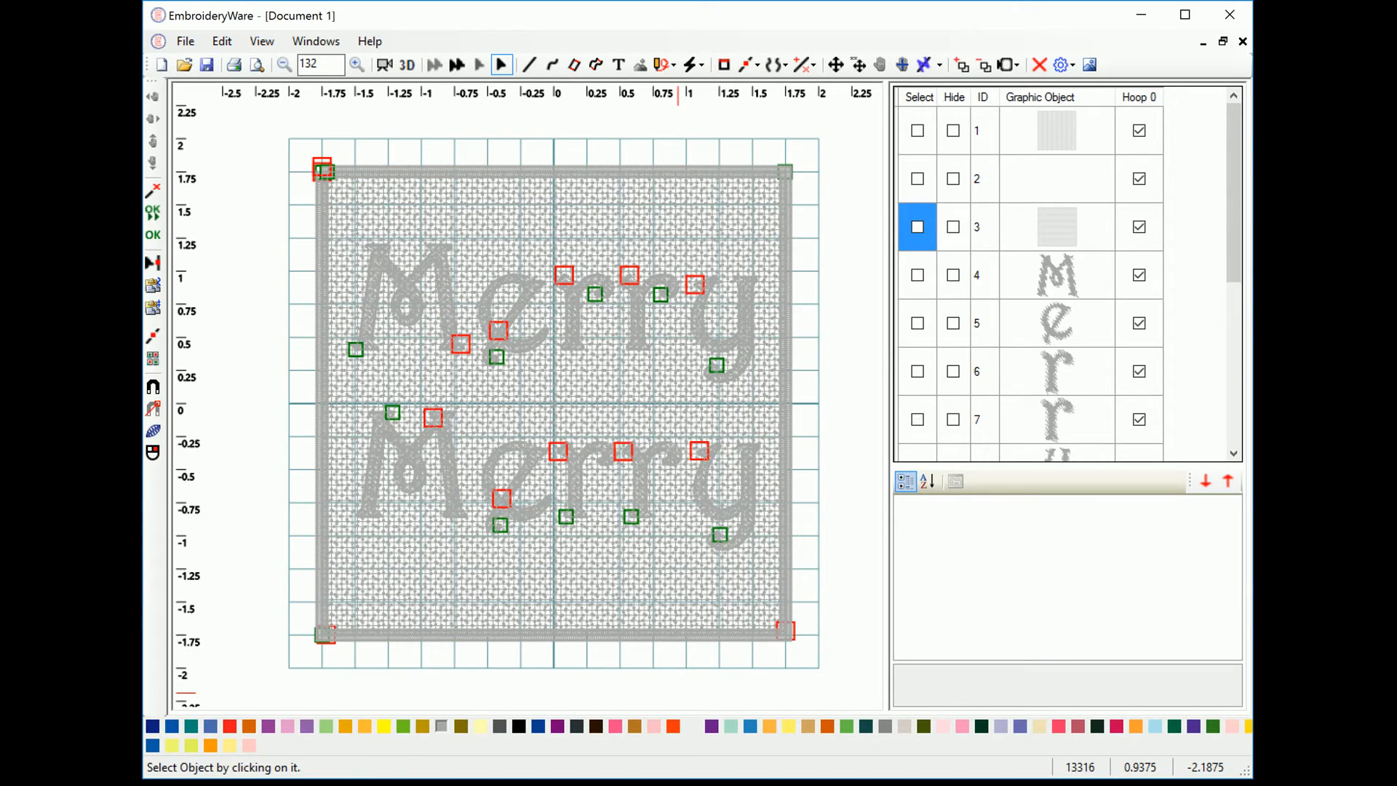